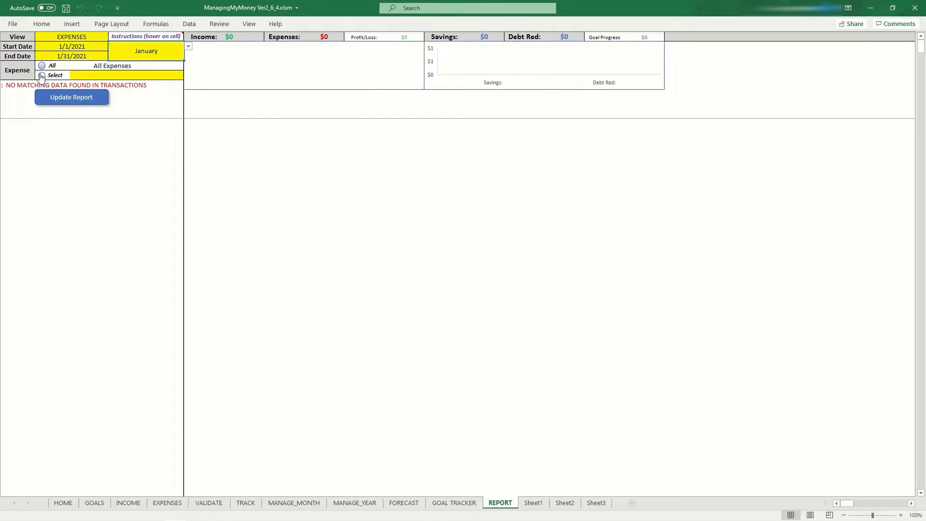
# - Limit the January expense report to the Eating Out category and run it, selecting the total amount in the result
pyautogui.click(42, 75)
pyautogui.click(150, 76)
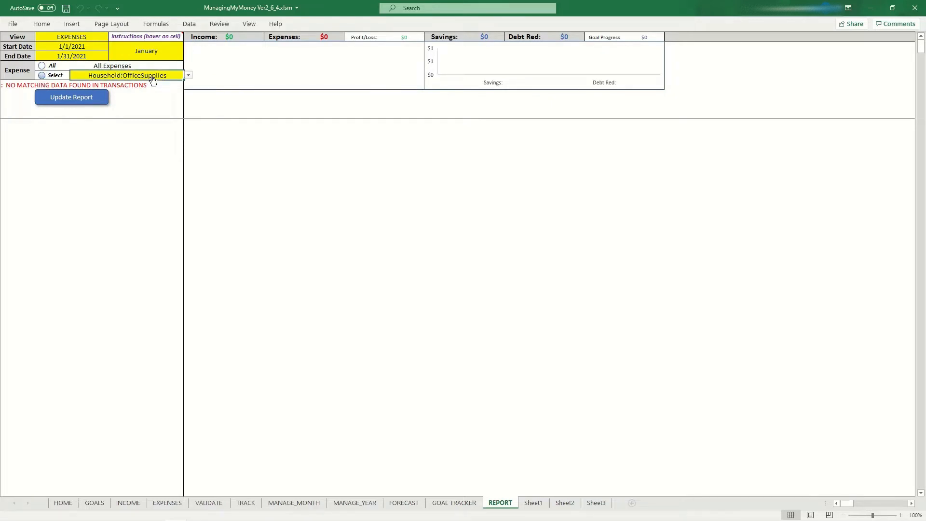
pyautogui.click(187, 75)
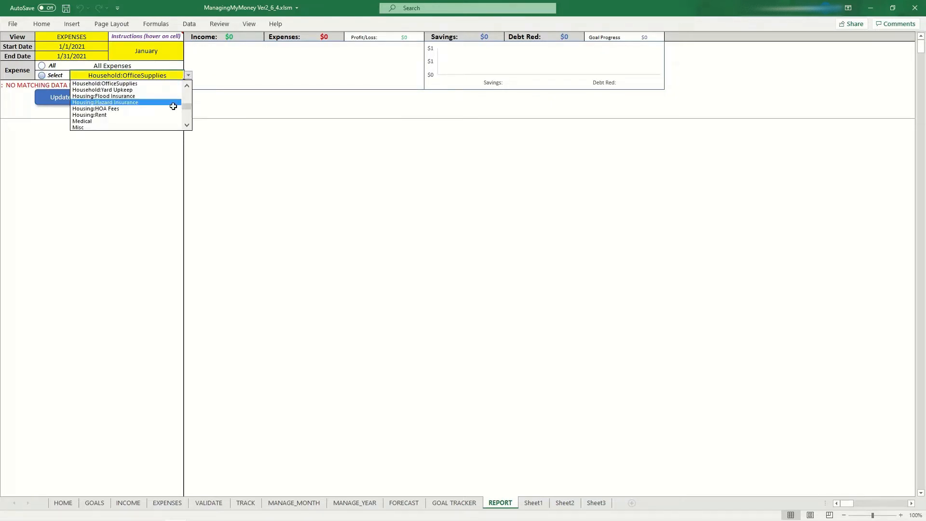
pyautogui.moveTo(187, 106); pyautogui.dragTo(187, 93)
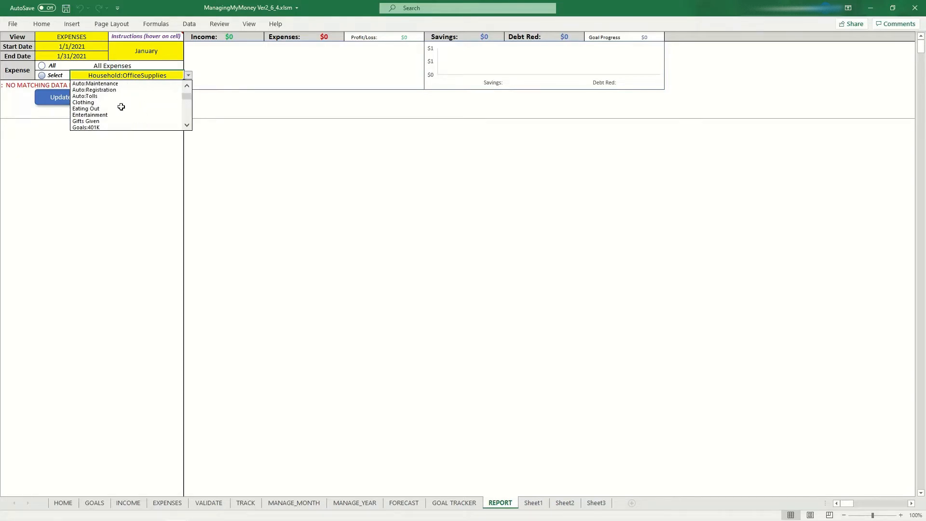
pyautogui.click(102, 108)
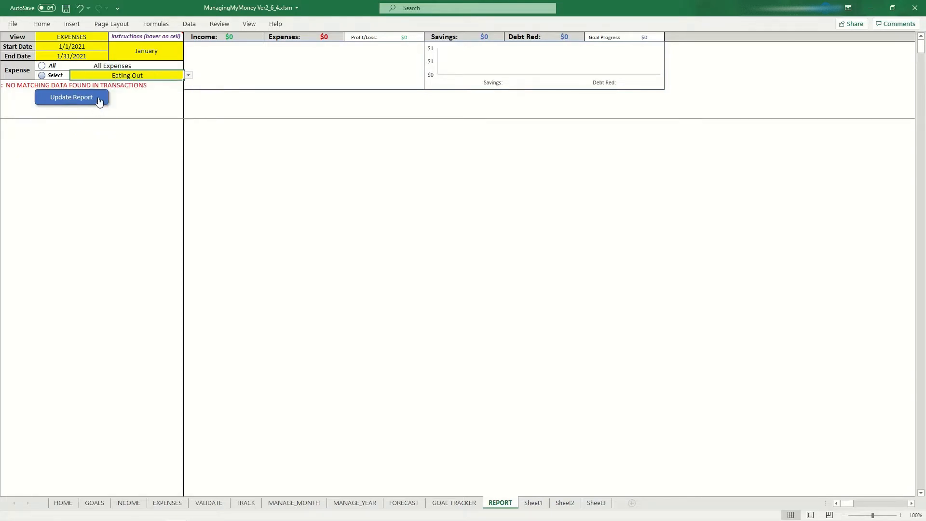
pyautogui.click(95, 98)
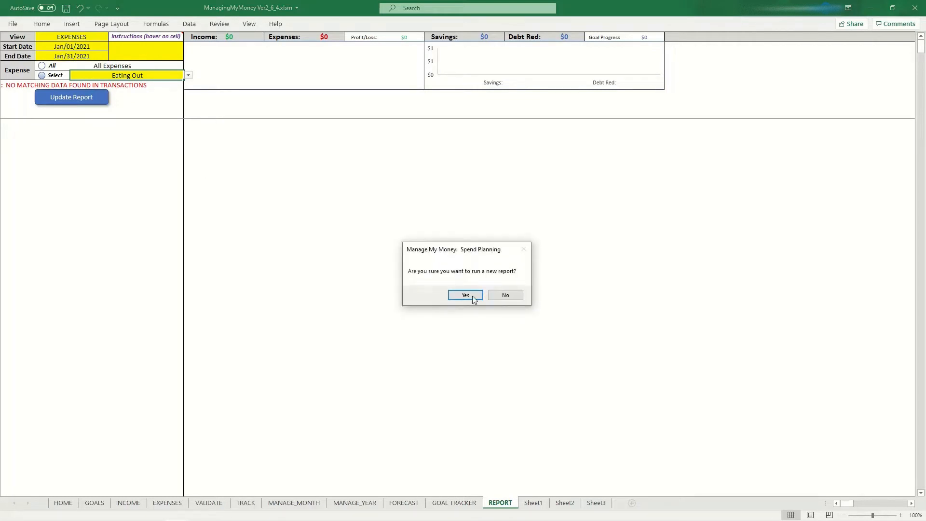
pyautogui.click(469, 294)
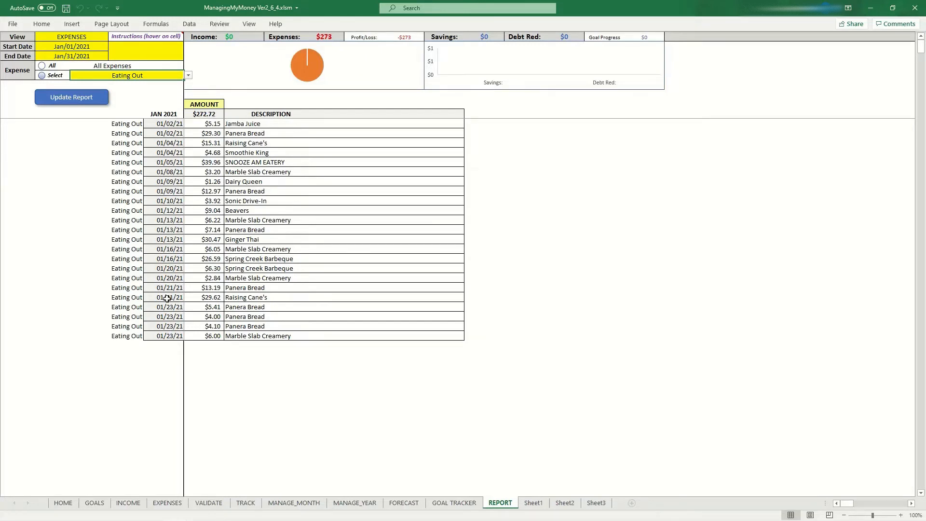
pyautogui.click(206, 115)
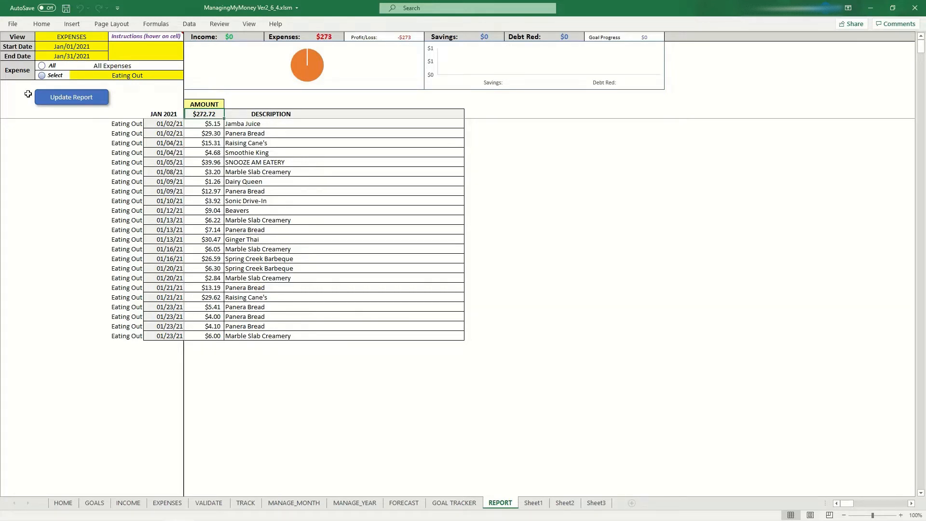
# - Set the report's end date to 2/28/2021 and run the Eating Out expense report again
pyautogui.click(75, 55)
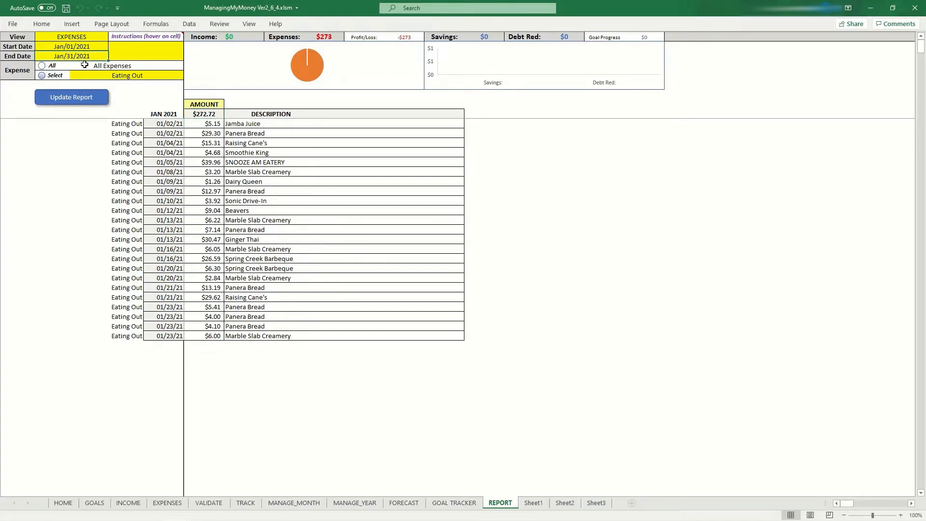
pyautogui.write('2/2')
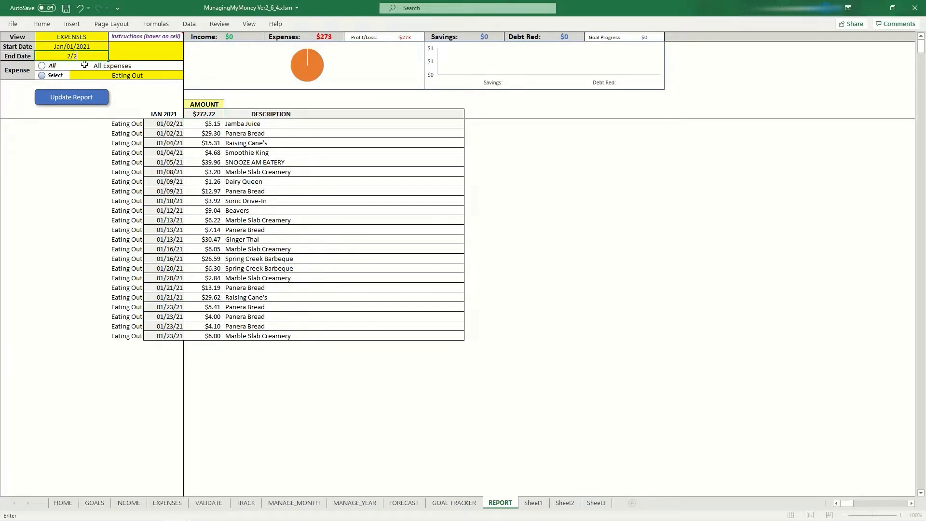
pyautogui.write('8/2021')
pyautogui.click(75, 97)
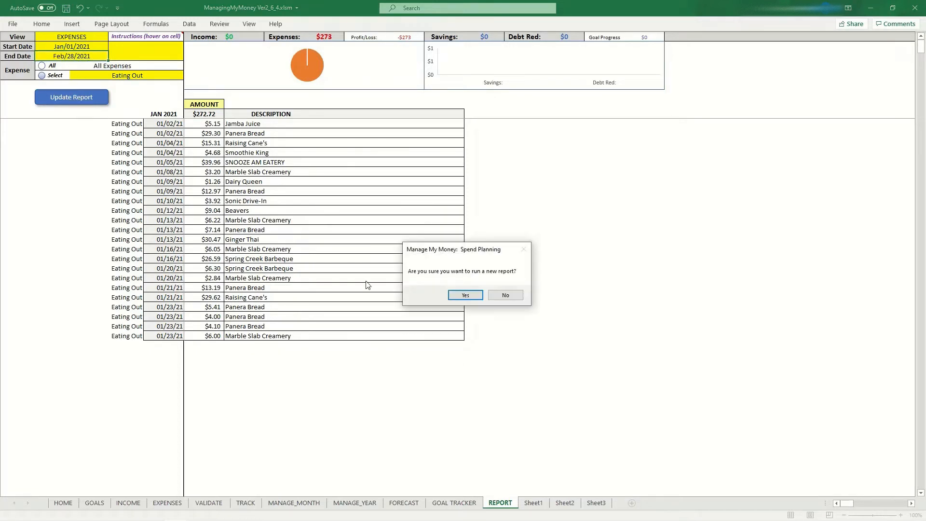
pyautogui.click(450, 295)
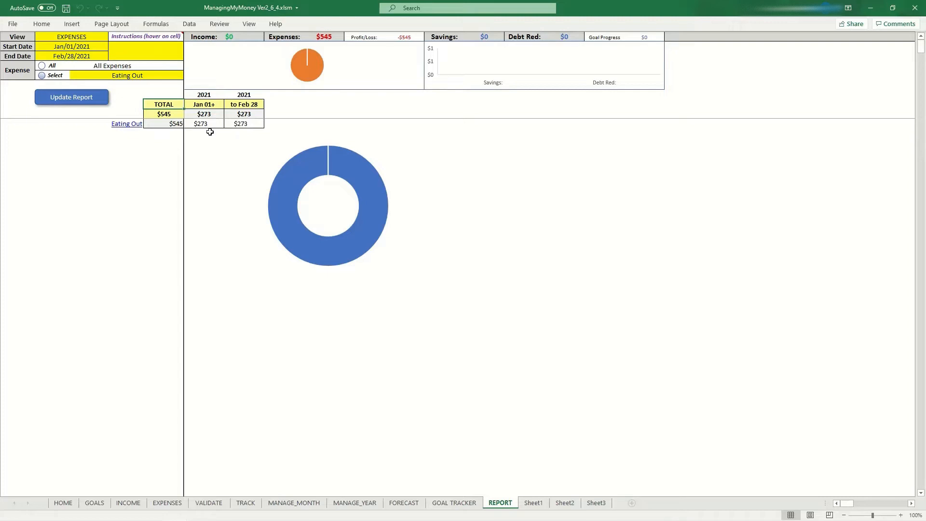
# - Open the transaction breakdown for Eating Out and review its entries grouped by vendor
pyautogui.click(124, 125)
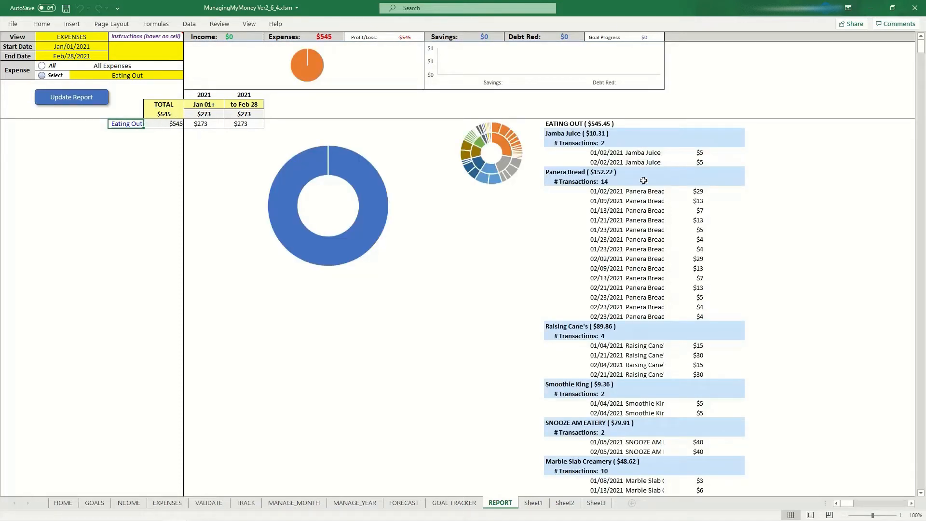
pyautogui.scroll(-1, 645, 206)
pyautogui.scroll(-1, 646, 206)
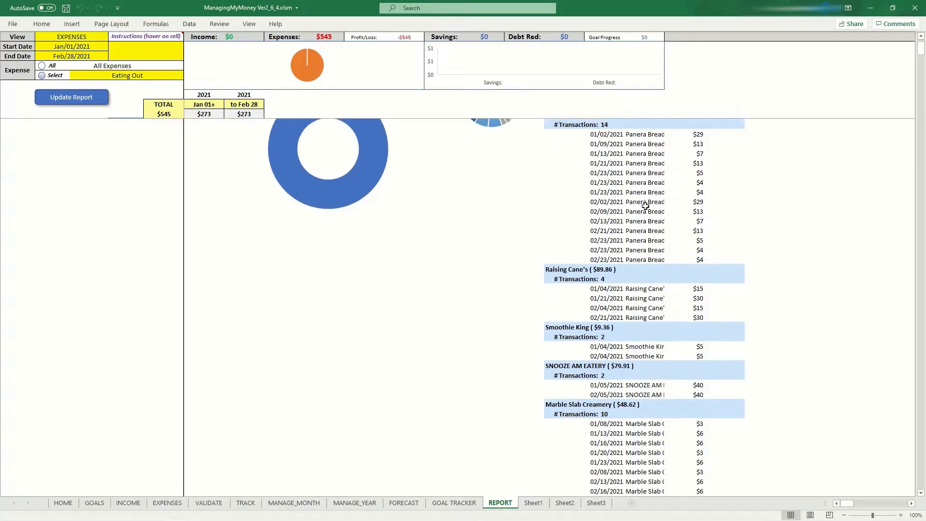
pyautogui.scroll(2, 645, 206)
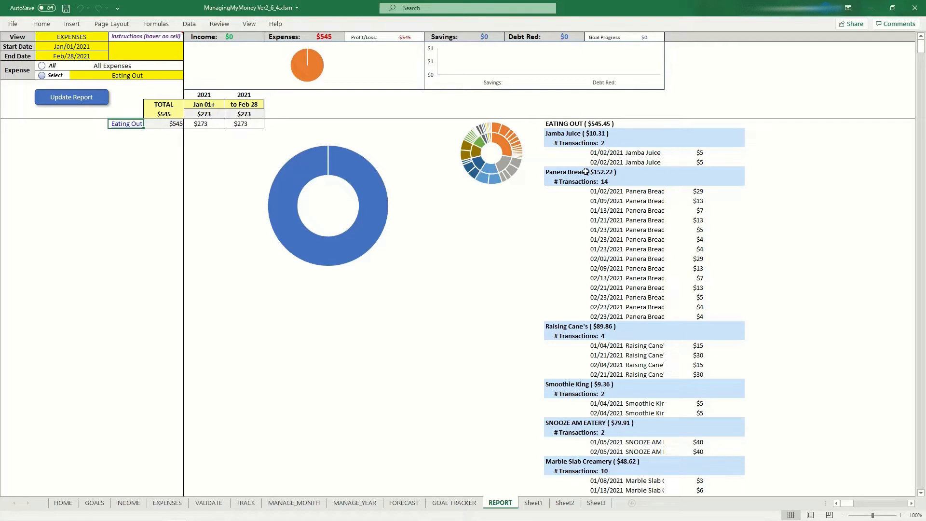
pyautogui.scroll(-13, 600, 366)
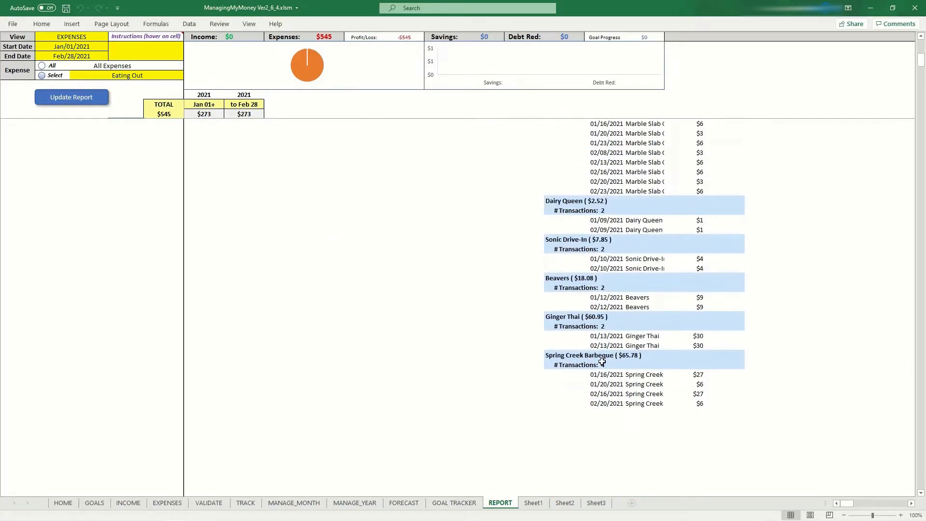
pyautogui.scroll(13, 601, 362)
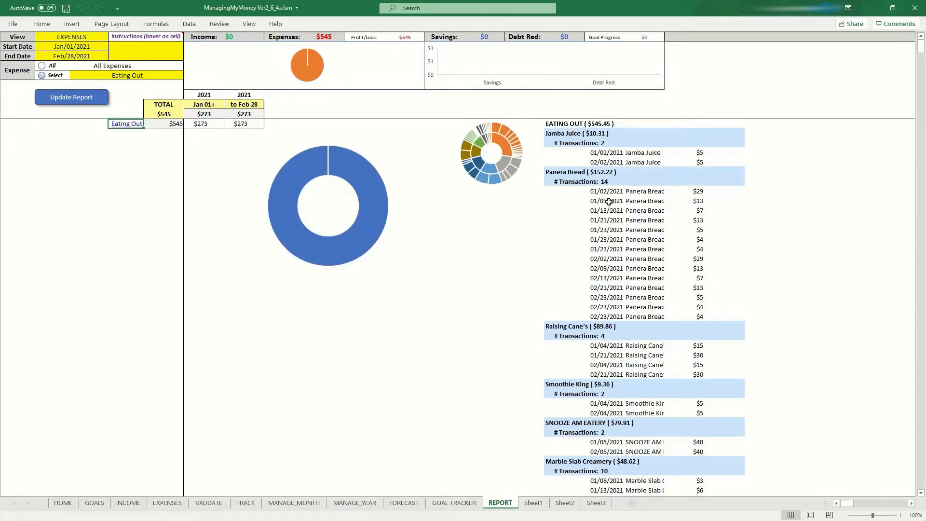
pyautogui.scroll(-1, 605, 232)
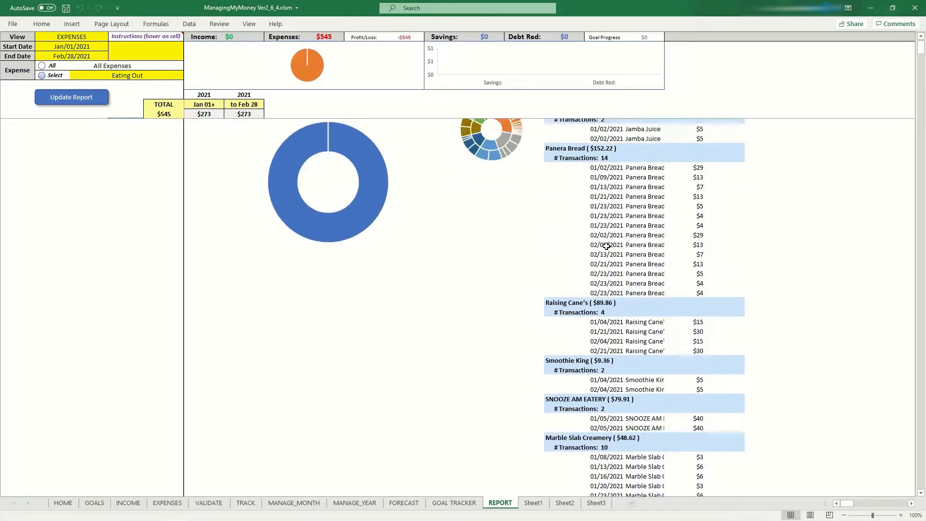
pyautogui.scroll(1, 606, 246)
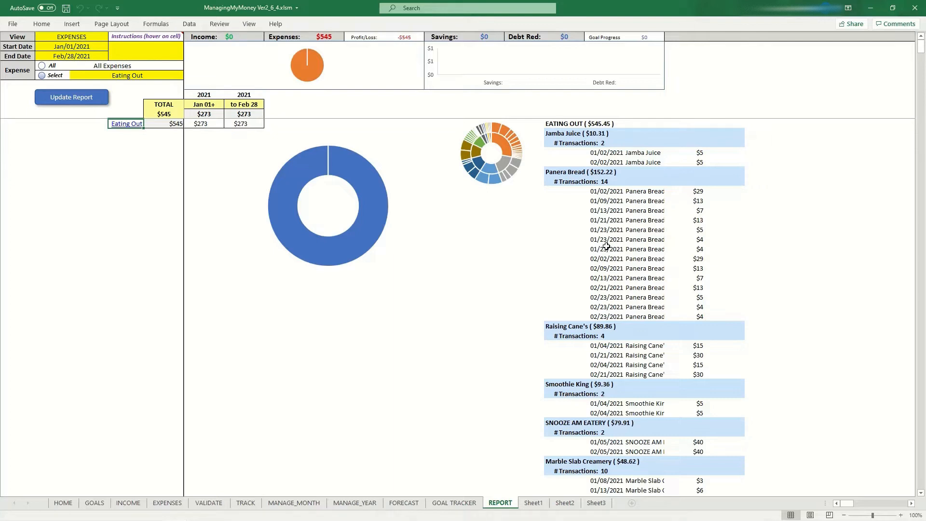
# - Change the report period to Fiscal YTD and rerun the Eating Out expense report
pyautogui.click(162, 49)
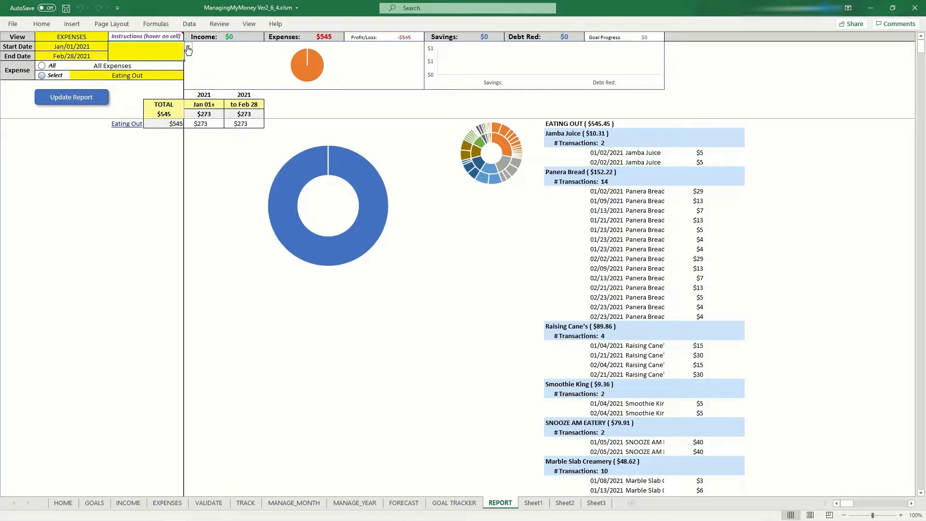
pyautogui.click(188, 47)
pyautogui.click(126, 55)
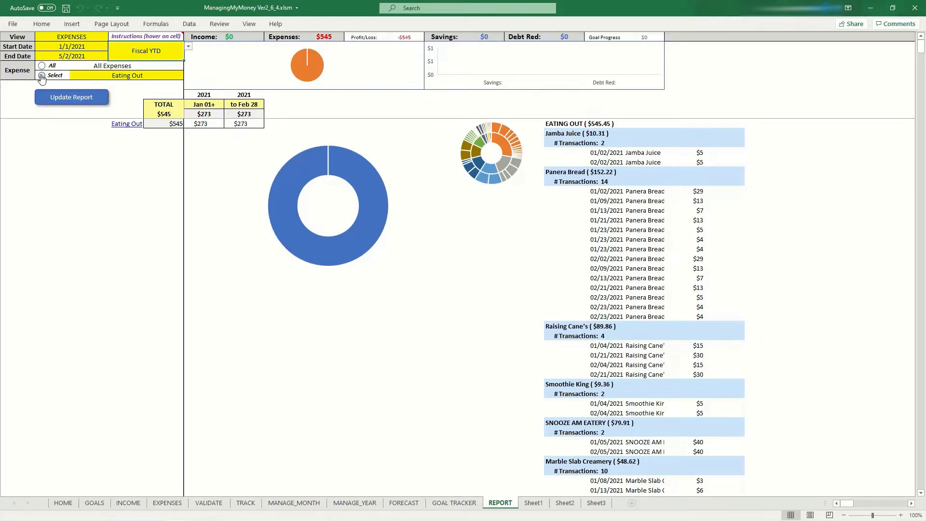
pyautogui.click(76, 97)
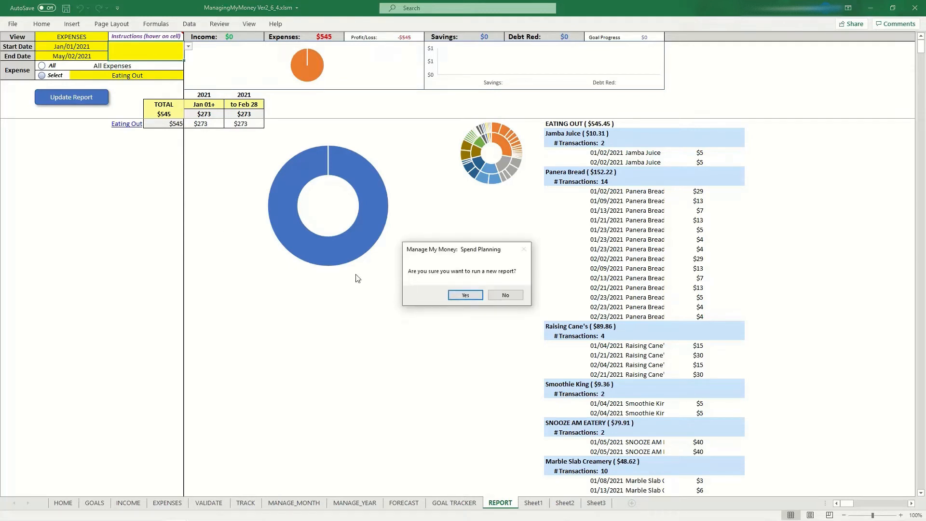
pyautogui.click(462, 294)
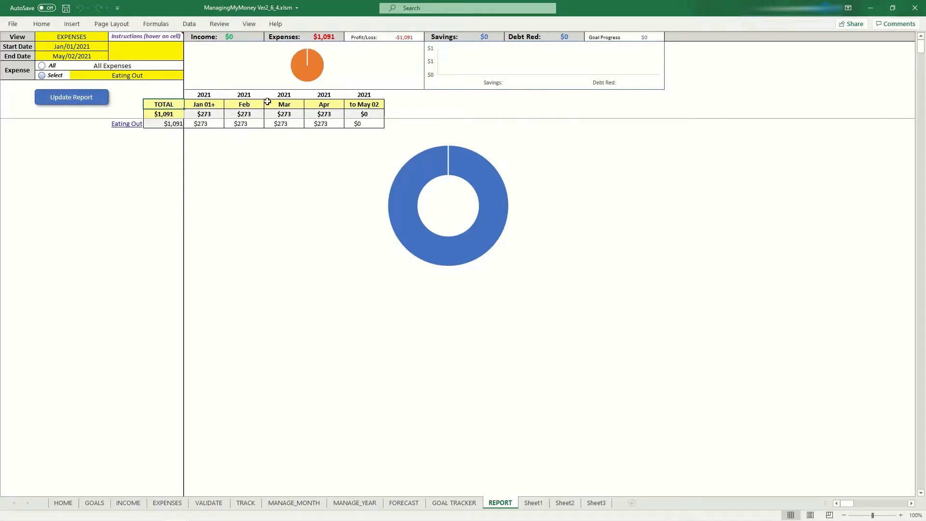
# - Check the Eating Out amounts for January through April and open the category's year-to-date transaction breakdown
pyautogui.click(202, 123)
pyautogui.click(241, 123)
pyautogui.click(293, 122)
pyautogui.click(321, 123)
pyautogui.click(128, 125)
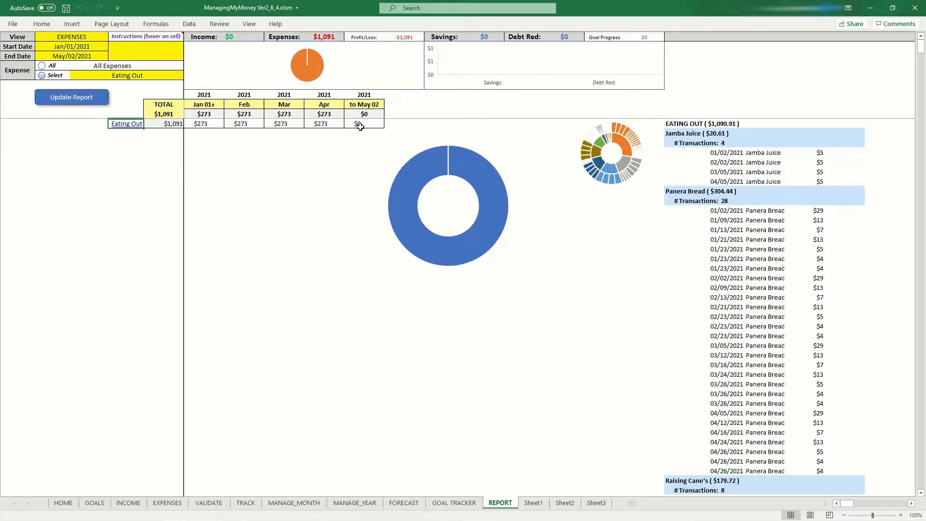
# - Select the dates and amounts of all Panera Bread transactions in the breakdown to examine them
pyautogui.click(726, 192)
pyautogui.moveTo(730, 211); pyautogui.dragTo(728, 474)
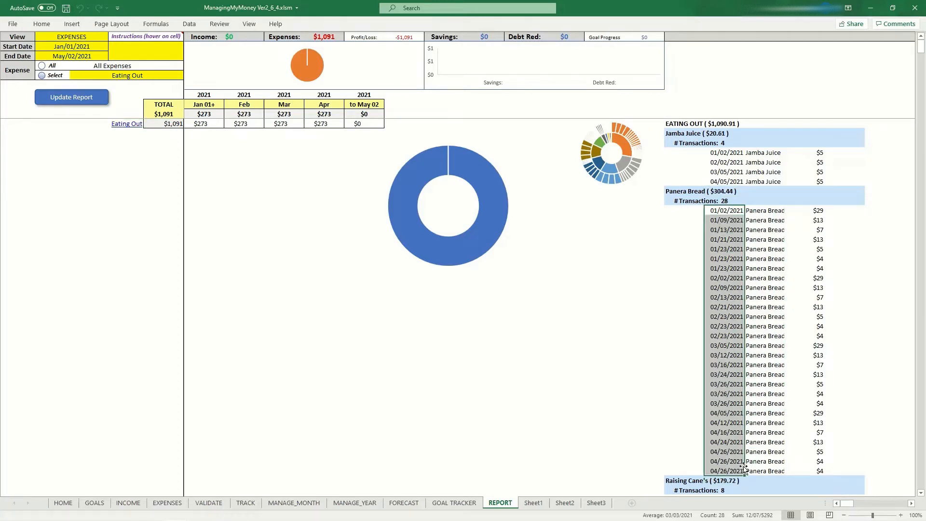
pyautogui.moveTo(816, 213); pyautogui.dragTo(816, 469)
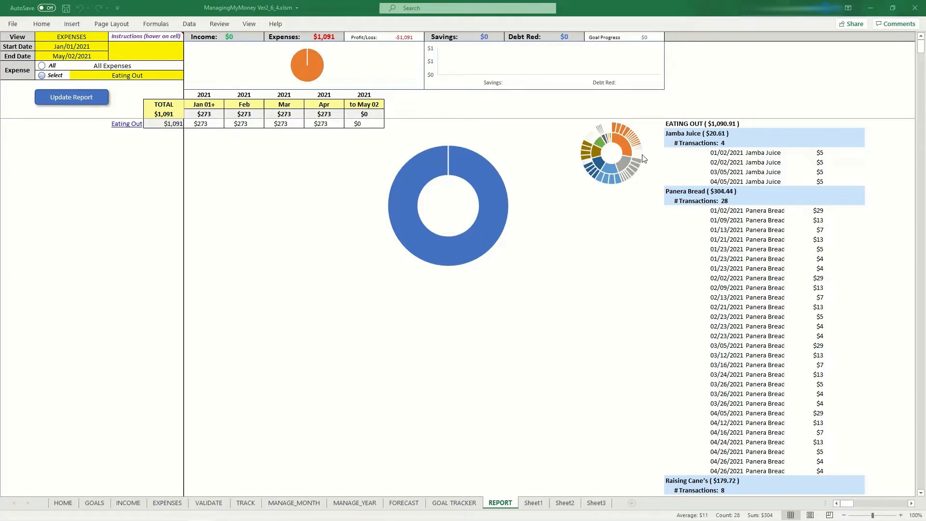
# - Filter the transactions on the TRACK sheet by date to show only January 2021
pyautogui.click(246, 502)
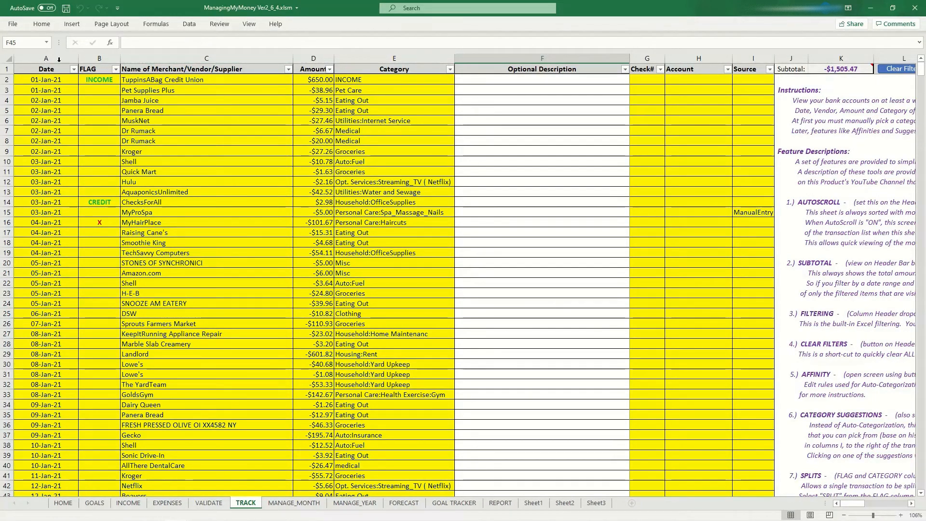
pyautogui.click(74, 69)
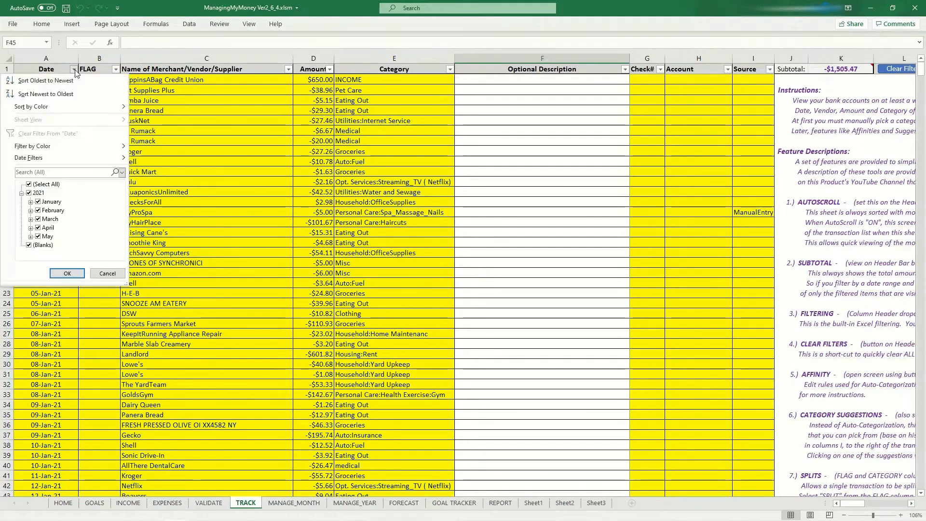
pyautogui.click(29, 184)
pyautogui.click(39, 202)
pyautogui.click(68, 273)
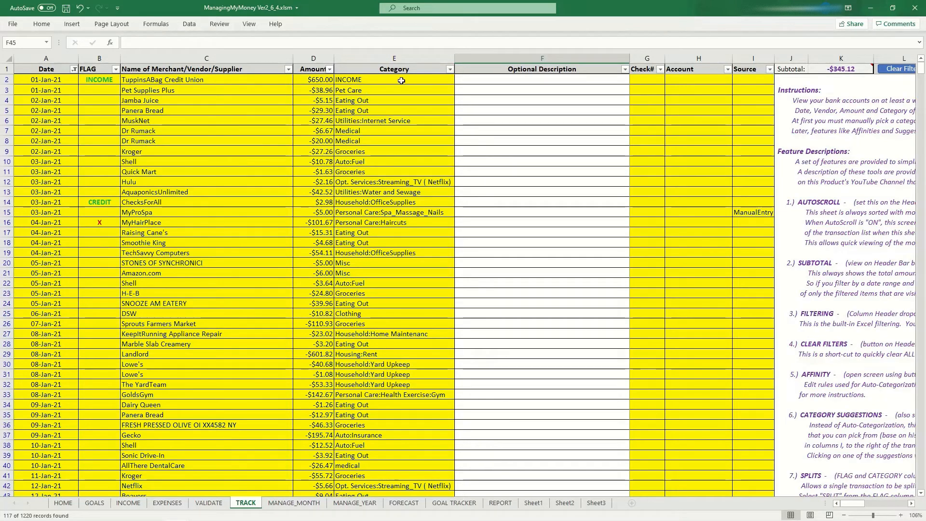
# - Filter the Category column by searching for "eating" to show only Eating Out, and check the subtotal
pyautogui.click(450, 70)
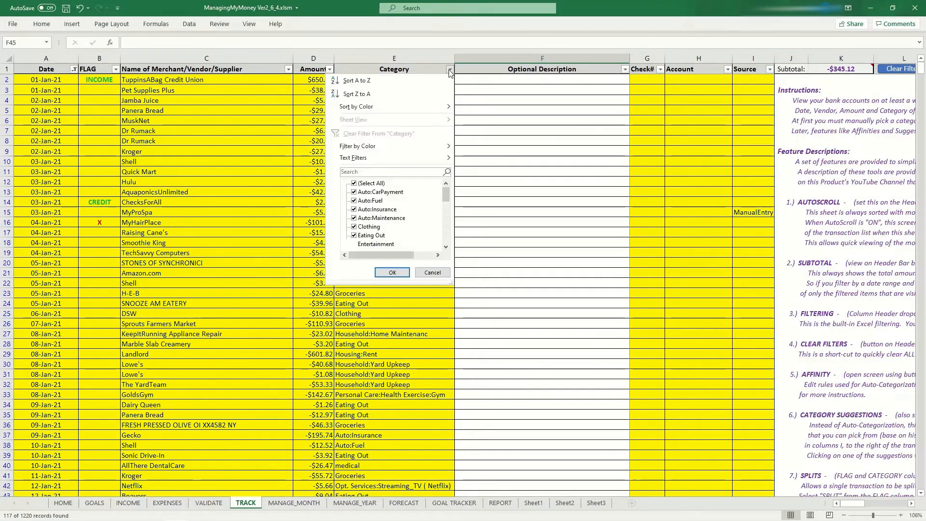
pyautogui.click(381, 172)
pyautogui.write('eating')
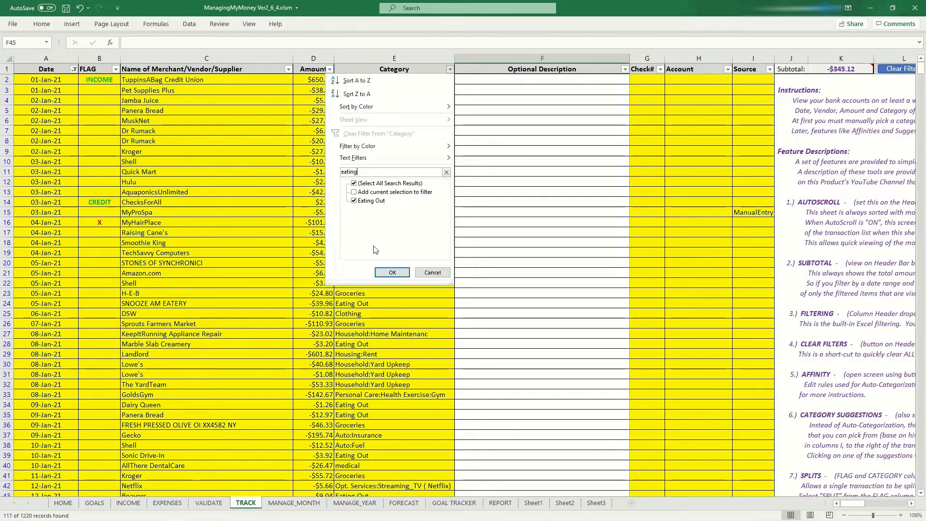
pyautogui.click(392, 272)
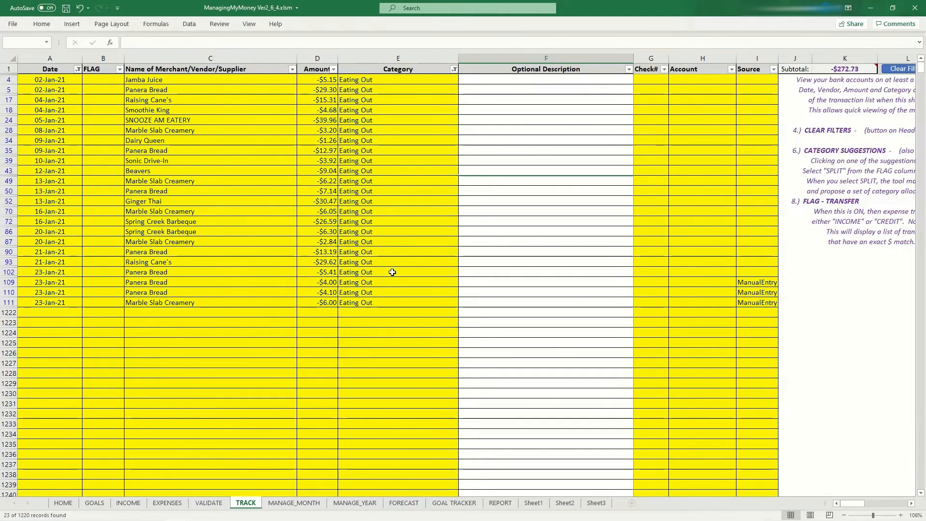
pyautogui.moveTo(842, 71)
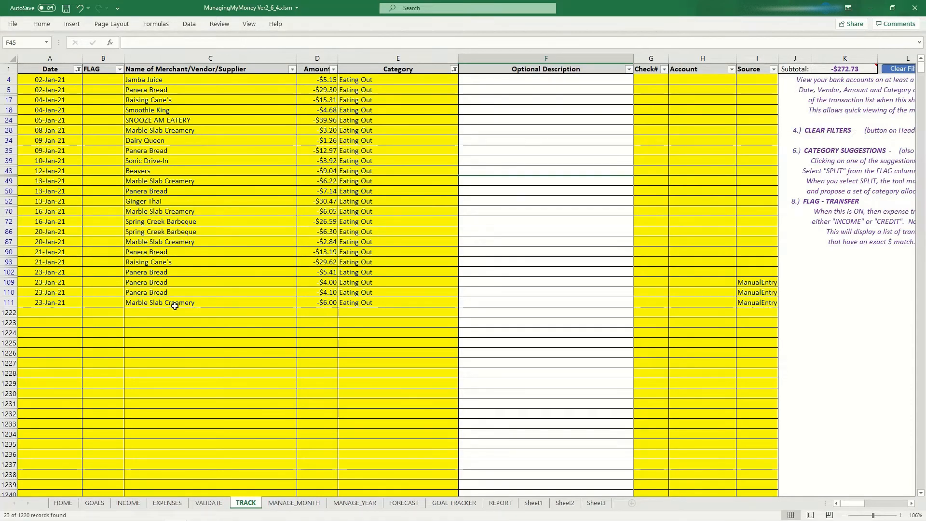
# - Add February to the date filter and review the Eating Out transactions for both months
pyautogui.click(80, 72)
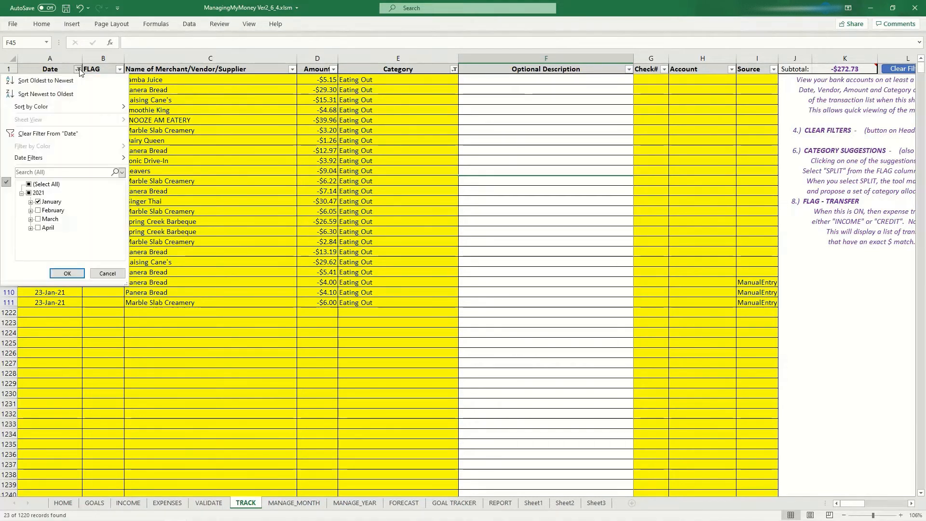
pyautogui.click(40, 210)
pyautogui.click(40, 210)
pyautogui.click(67, 273)
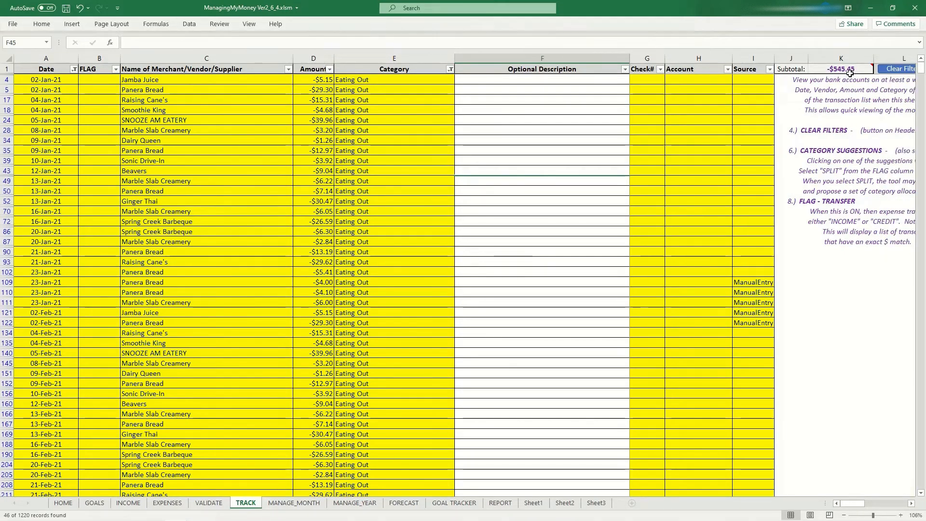
pyautogui.scroll(-2, 282, 245)
pyautogui.scroll(-2, 282, 244)
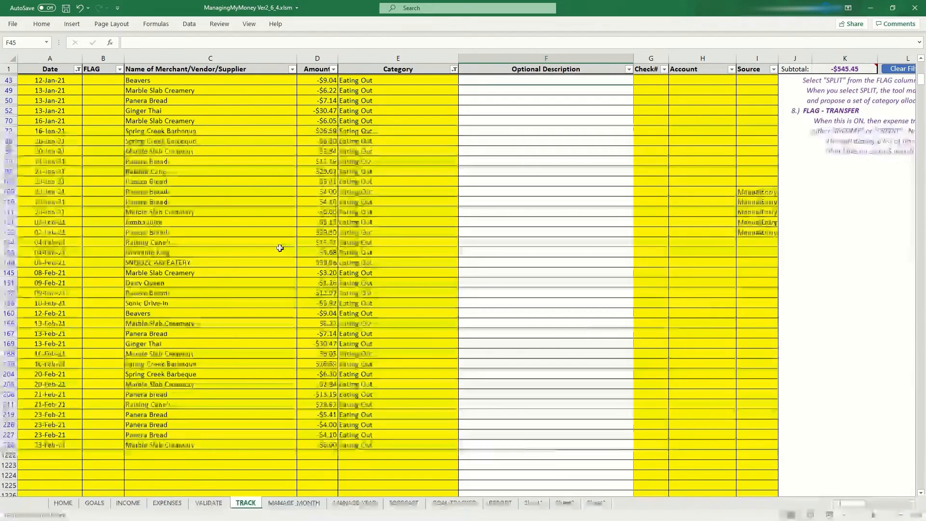
# - Extend the Date filter on the TRACK sheet to include all months of 2021
pyautogui.scroll(3, 126, 333)
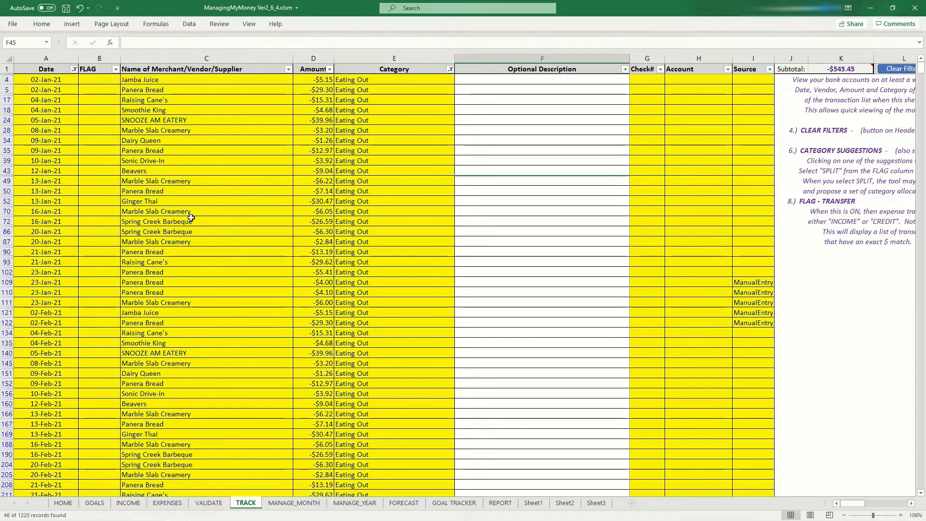
pyautogui.click(73, 69)
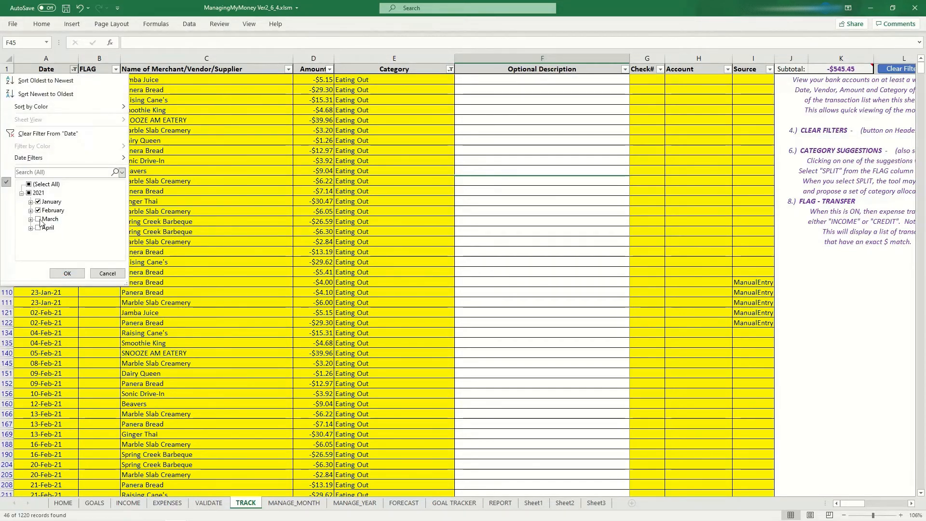
pyautogui.click(29, 193)
pyautogui.click(67, 273)
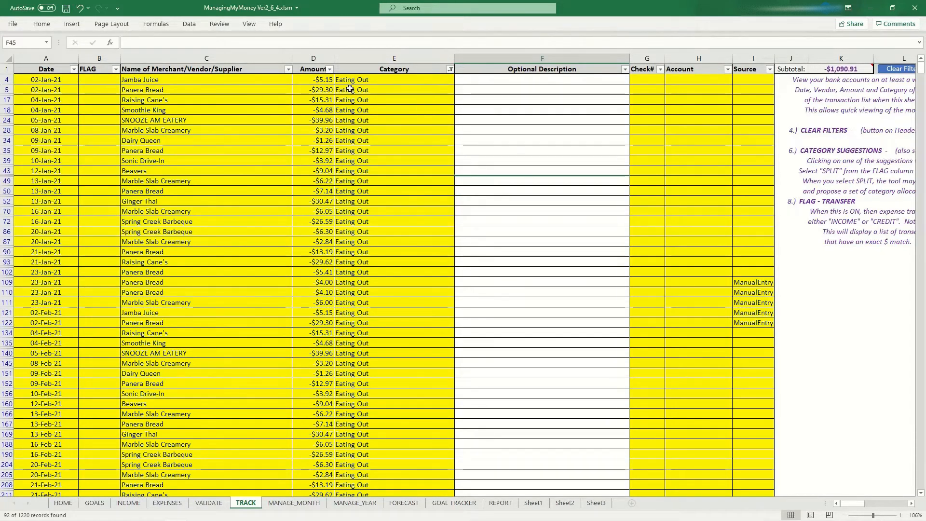
# - Filter the merchant column by searching for "panera" to show only Panera Bread transactions
pyautogui.click(288, 69)
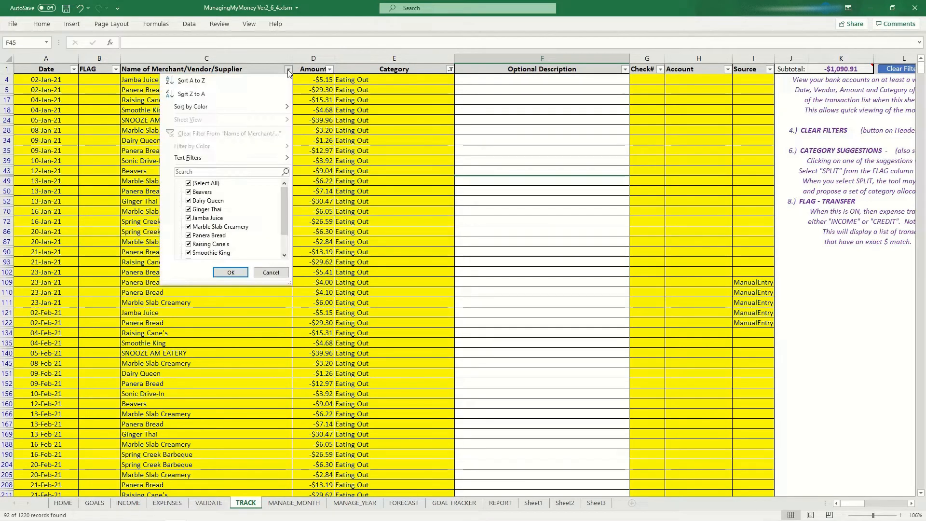
pyautogui.click(219, 172)
pyautogui.write('panera')
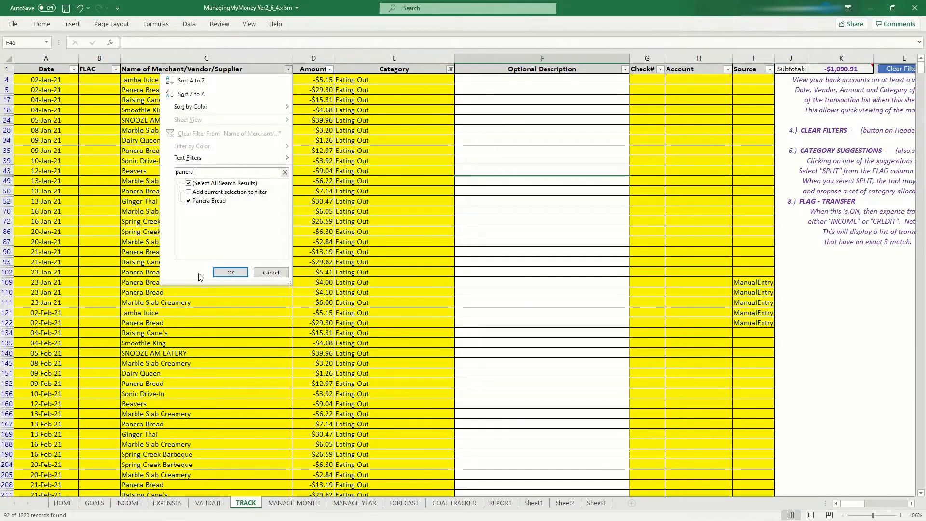
pyautogui.click(227, 272)
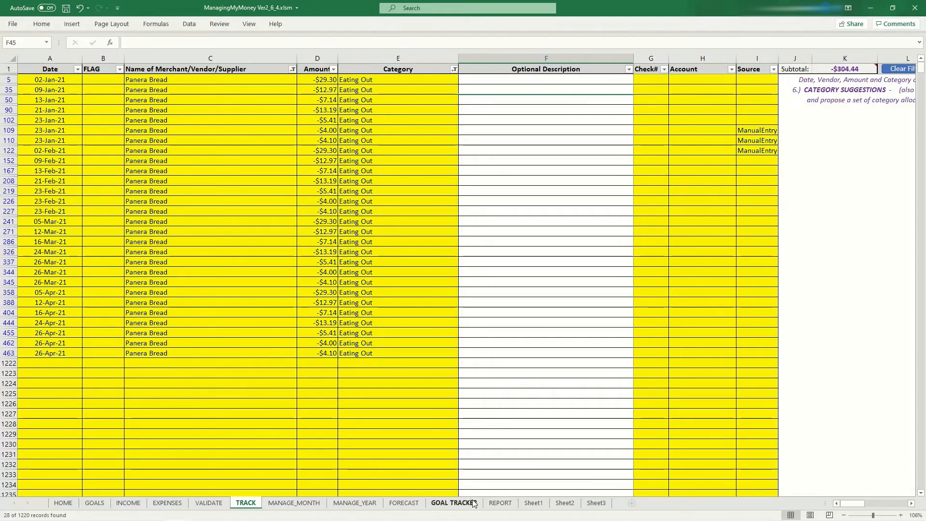
# - Compare the Panera Bread total in the REPORT sheet's breakdown with the filtered transactions and subtotal on the TRACK sheet
pyautogui.click(500, 503)
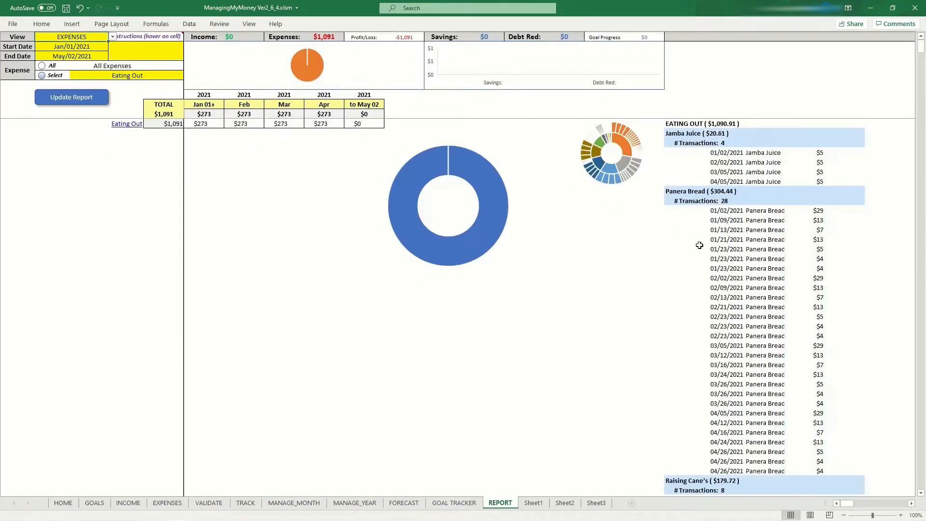
pyautogui.click(722, 193)
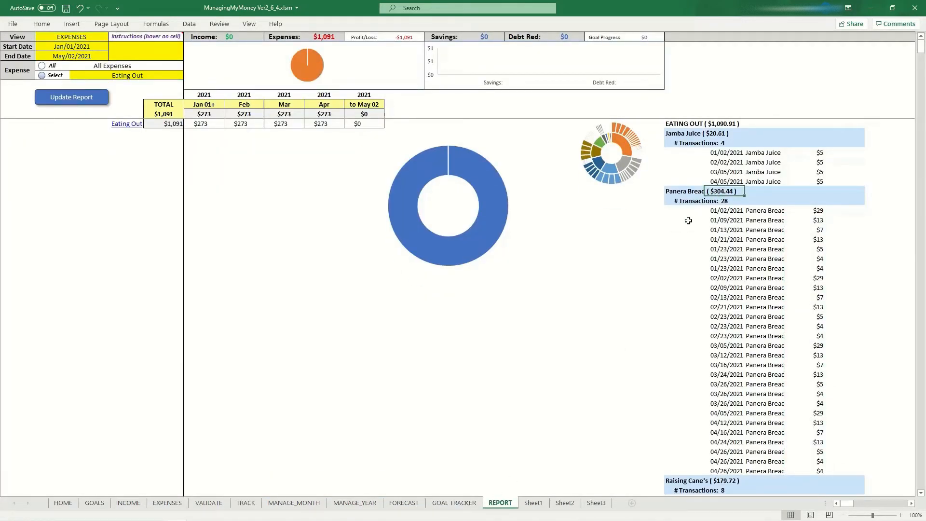
pyautogui.click(245, 503)
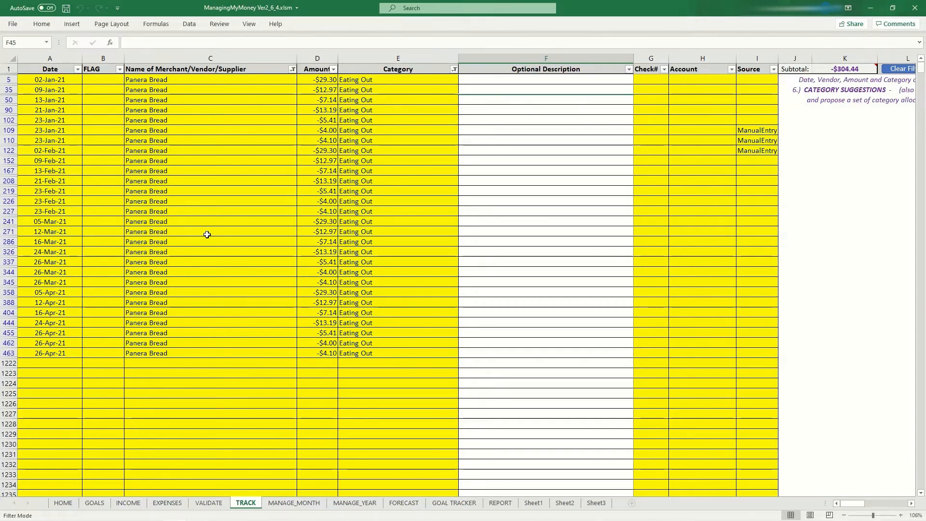
# - Return to the REPORT sheet and inspect the segments of the Eating Out sunburst chart beside the transaction breakdown
pyautogui.click(499, 503)
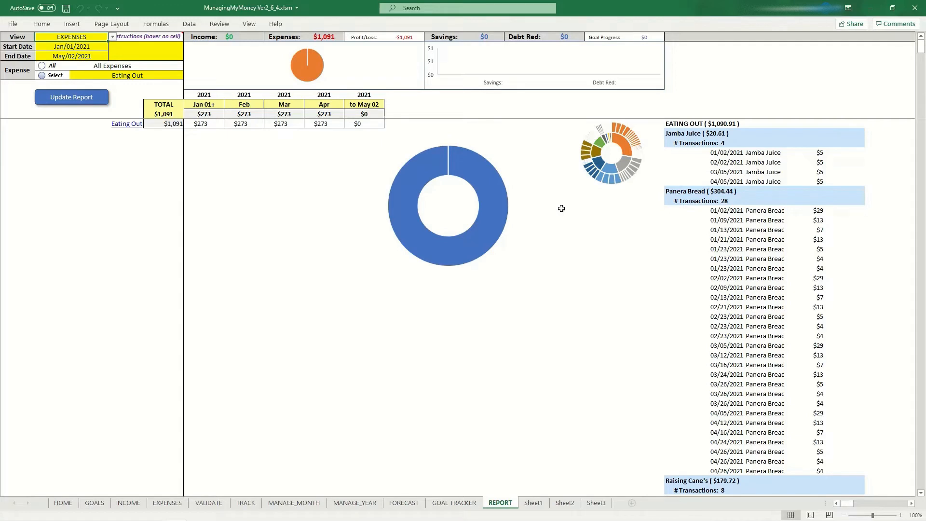
pyautogui.moveTo(623, 145)
pyautogui.moveTo(621, 165)
pyautogui.moveTo(613, 184)
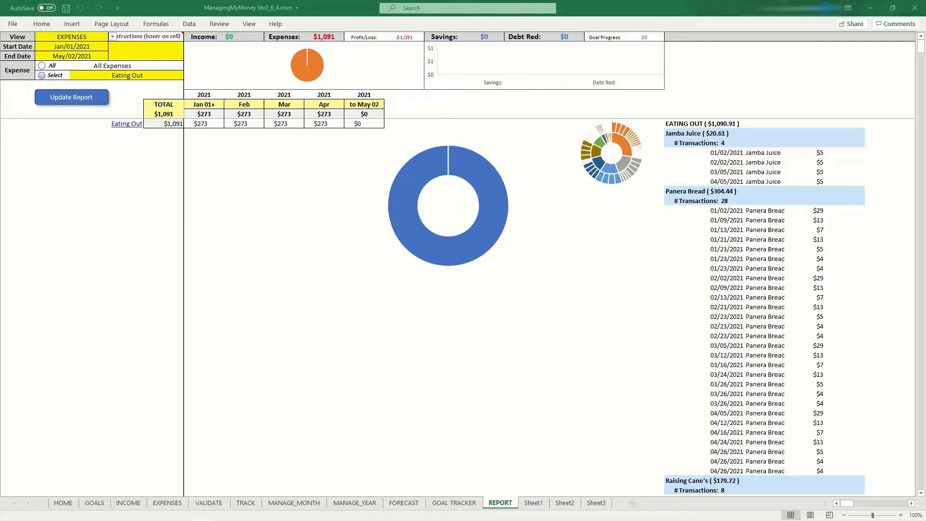
# - Set the report's selected expense category to Clothing and run the updated report
pyautogui.click(125, 73)
pyautogui.click(188, 76)
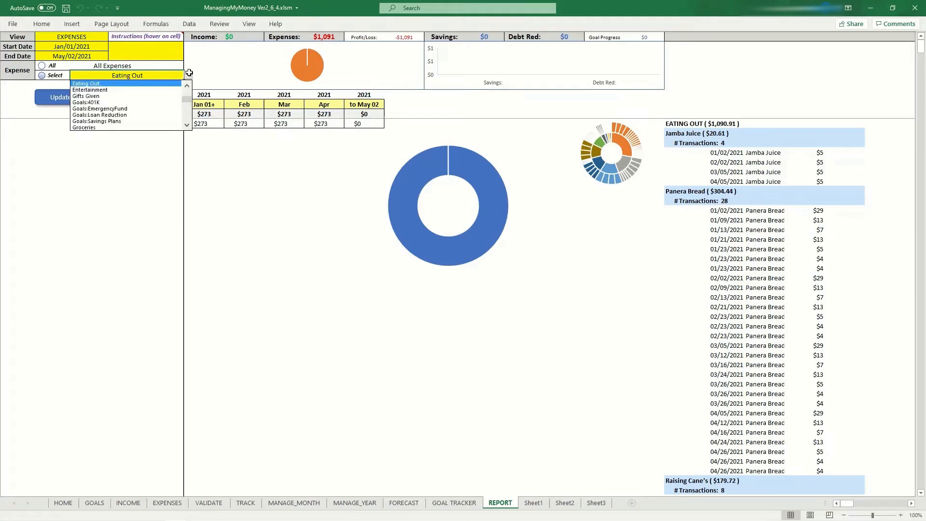
pyautogui.click(187, 95)
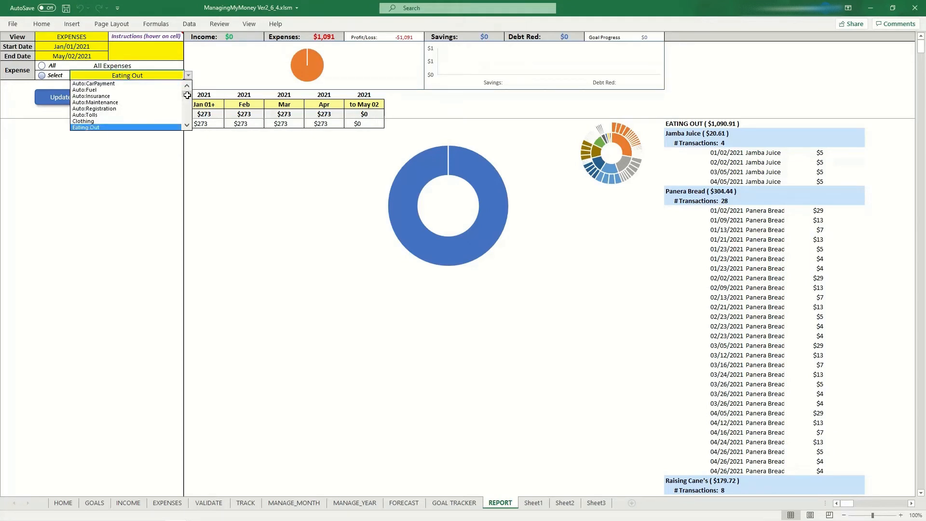
pyautogui.click(120, 121)
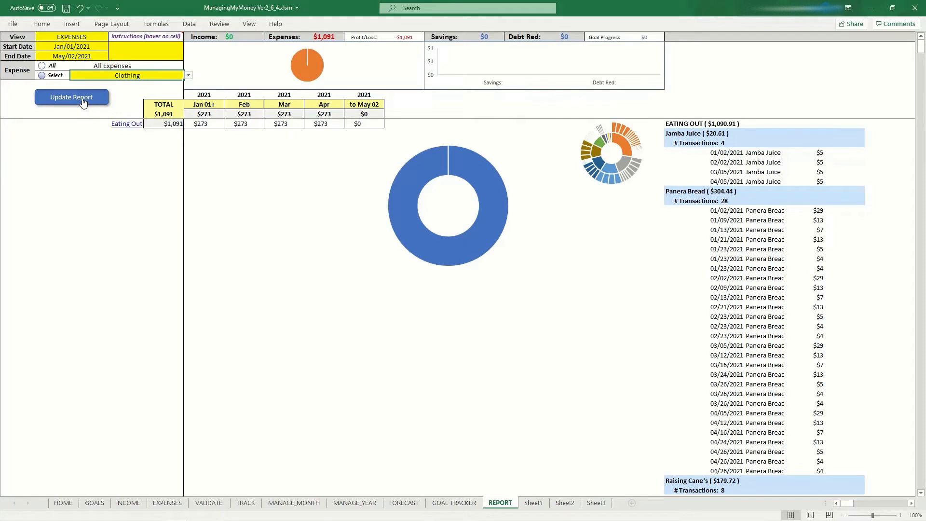
pyautogui.click(80, 98)
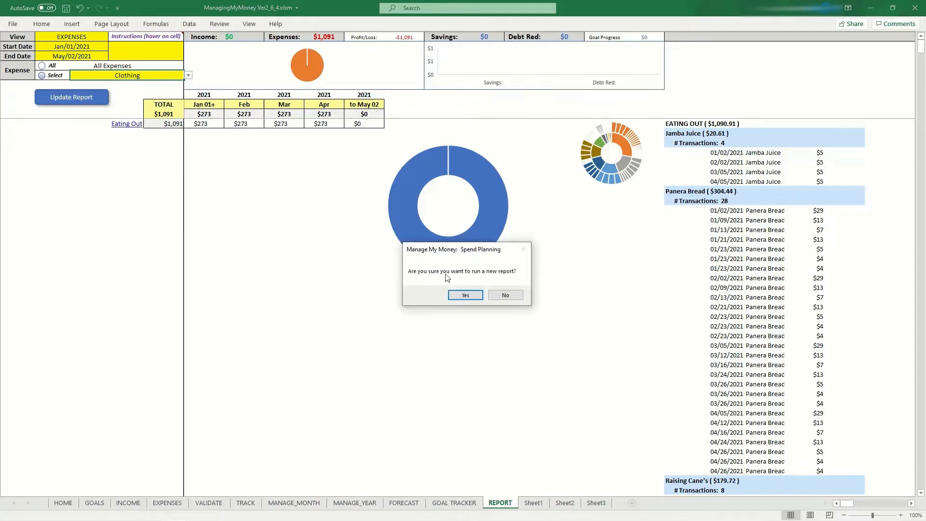
pyautogui.click(460, 295)
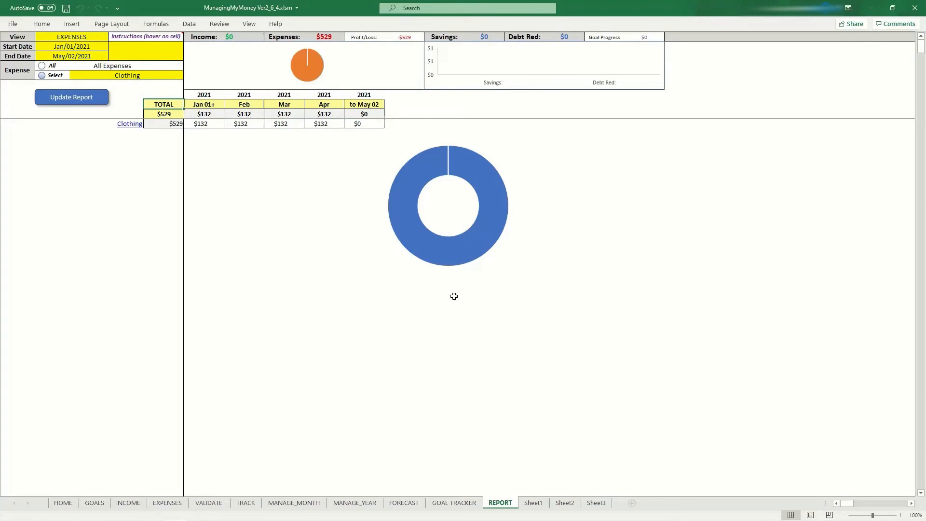
# - Show the Clothing transaction breakdown and select the dates and names of its Amazon transactions
pyautogui.click(125, 123)
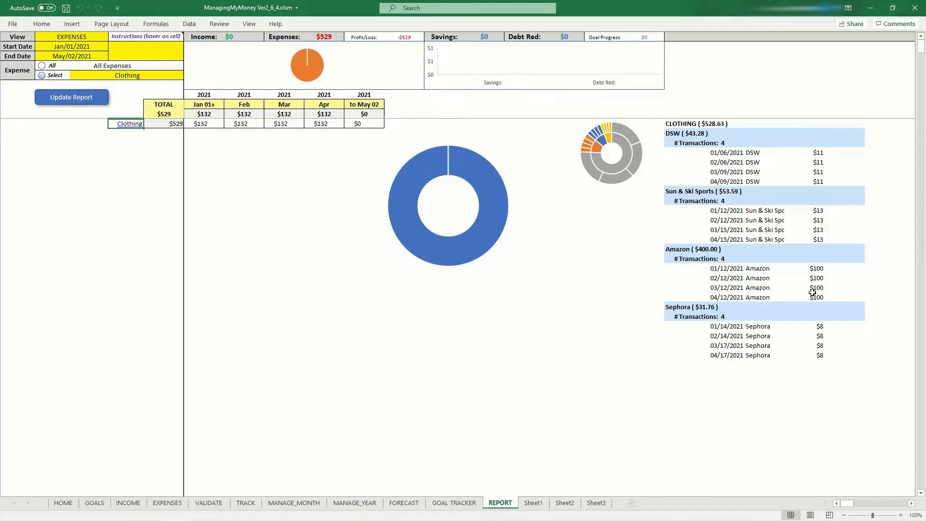
pyautogui.moveTo(744, 271); pyautogui.dragTo(746, 293)
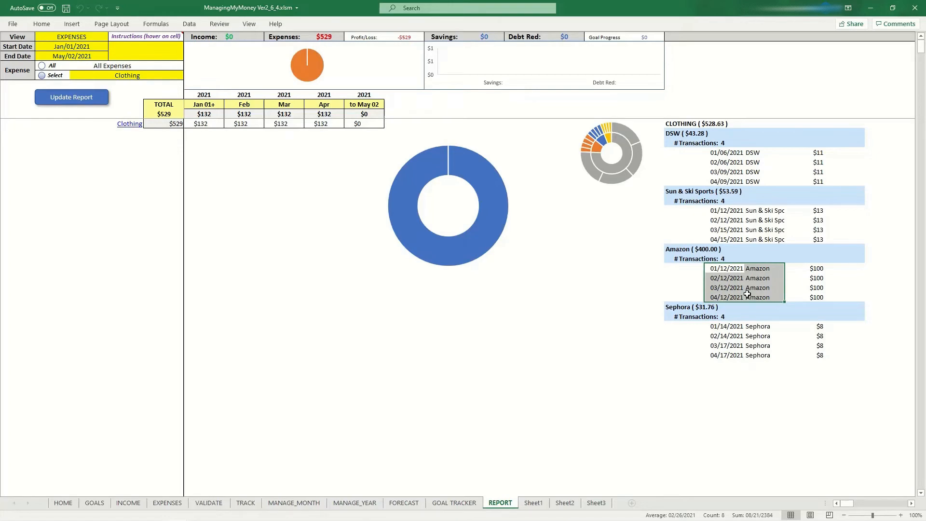
# - Filter the Category column on the TRACK sheet by searching for "clothing", and check the subtotal
pyautogui.click(245, 503)
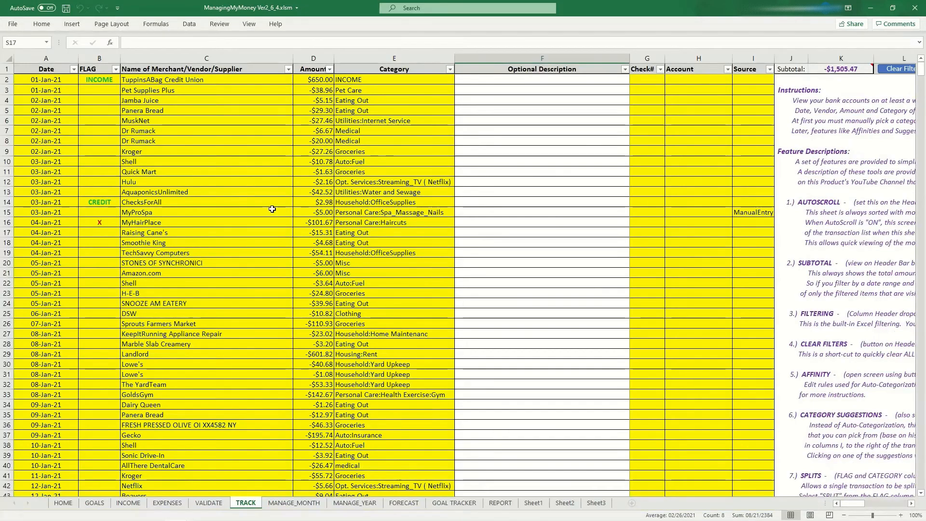
pyautogui.click(74, 69)
pyautogui.click(74, 70)
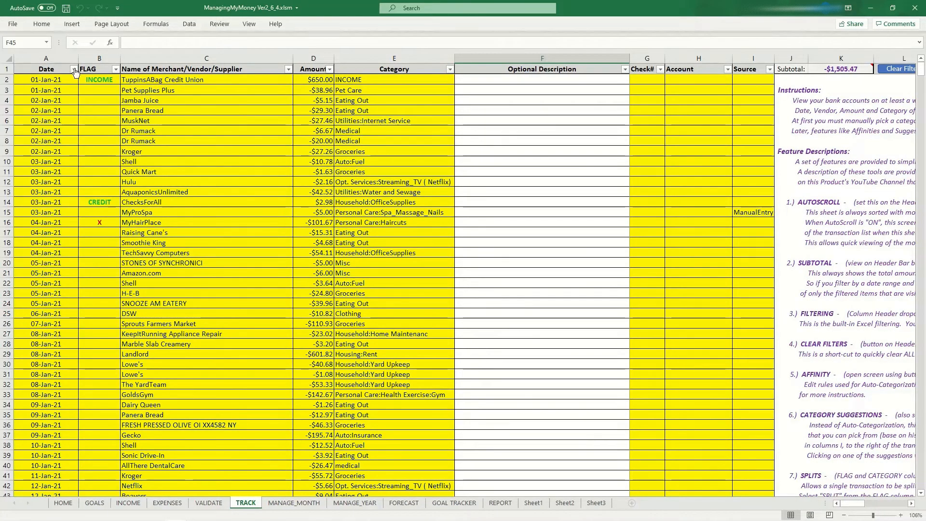
pyautogui.click(451, 70)
pyautogui.click(370, 172)
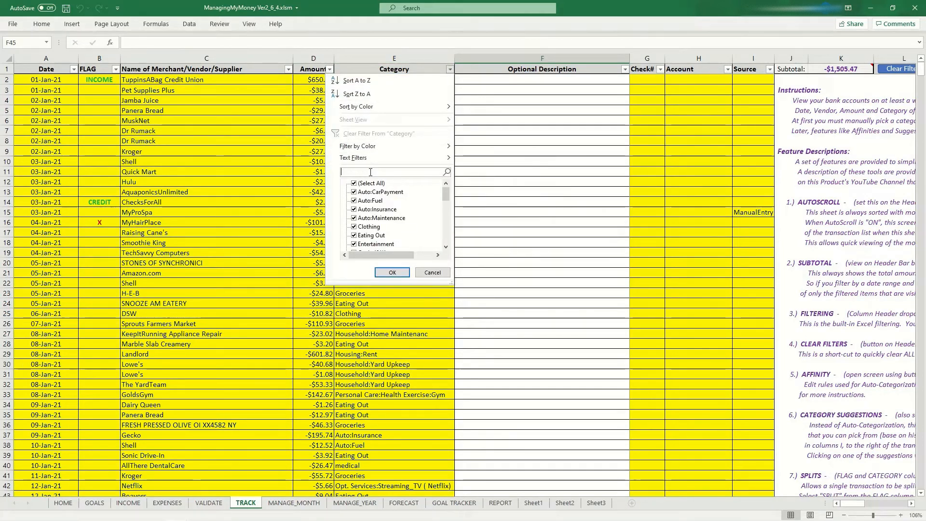
pyautogui.write('clothing')
pyautogui.click(389, 272)
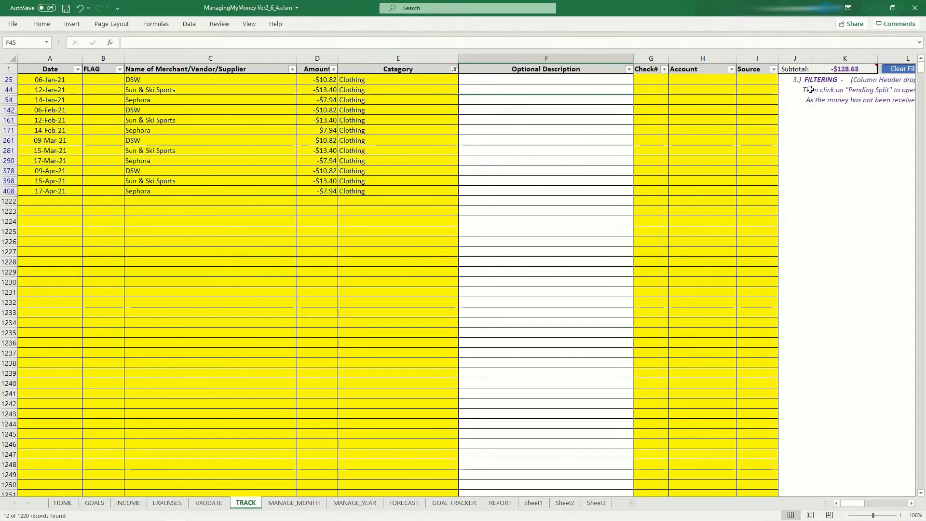
pyautogui.moveTo(847, 67)
# - Compare the Clothing total on the REPORT sheet with the sum of the filtered Clothing amounts on the TRACK sheet
pyautogui.click(500, 502)
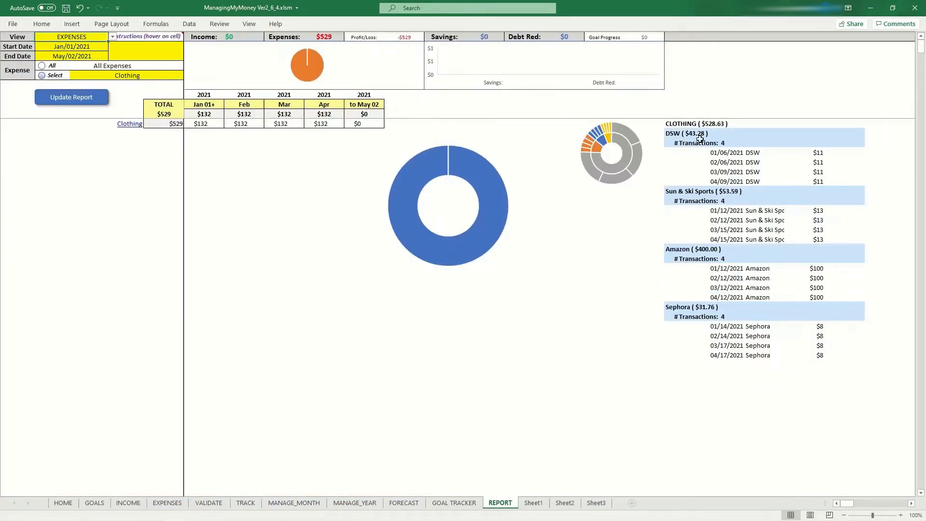
pyautogui.click(709, 124)
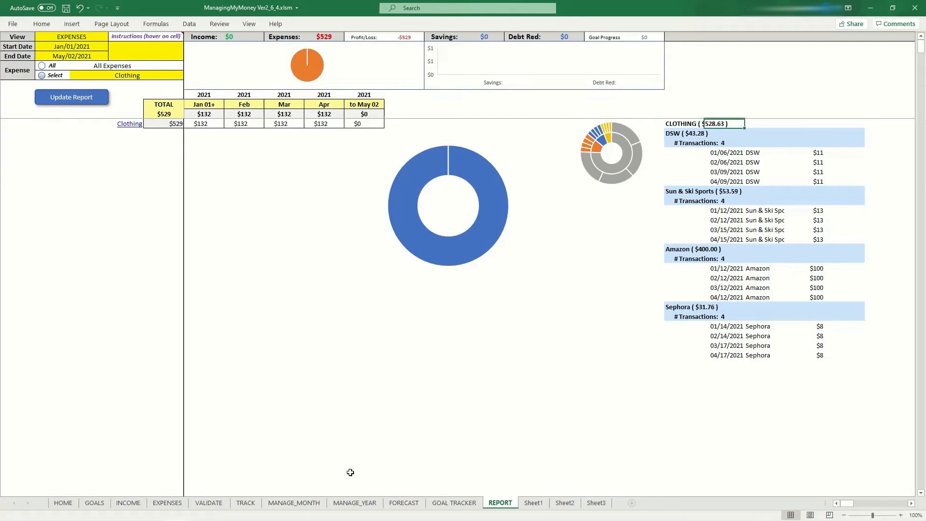
pyautogui.click(247, 506)
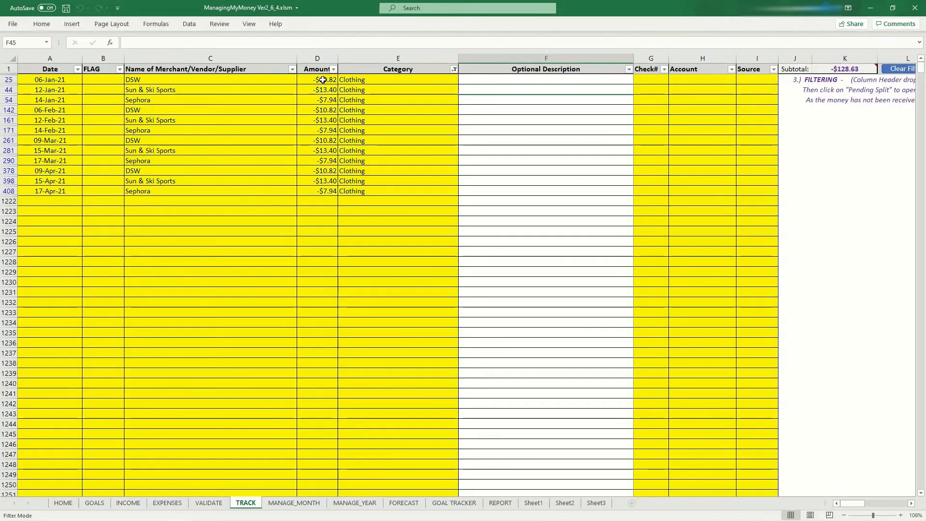
pyautogui.moveTo(322, 80); pyautogui.dragTo(324, 192)
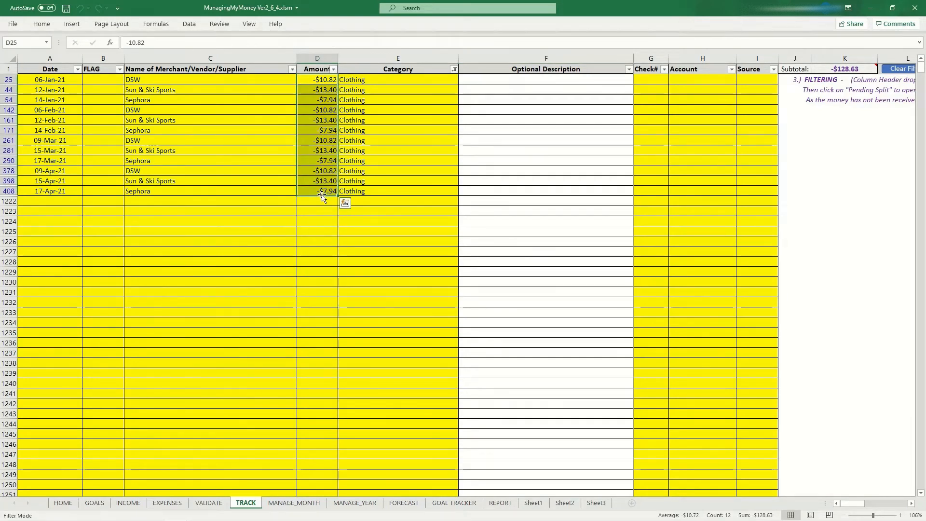
# - Examine the amounts and names of the Amazon transactions in the REPORT sheet's Clothing breakdown
pyautogui.click(500, 503)
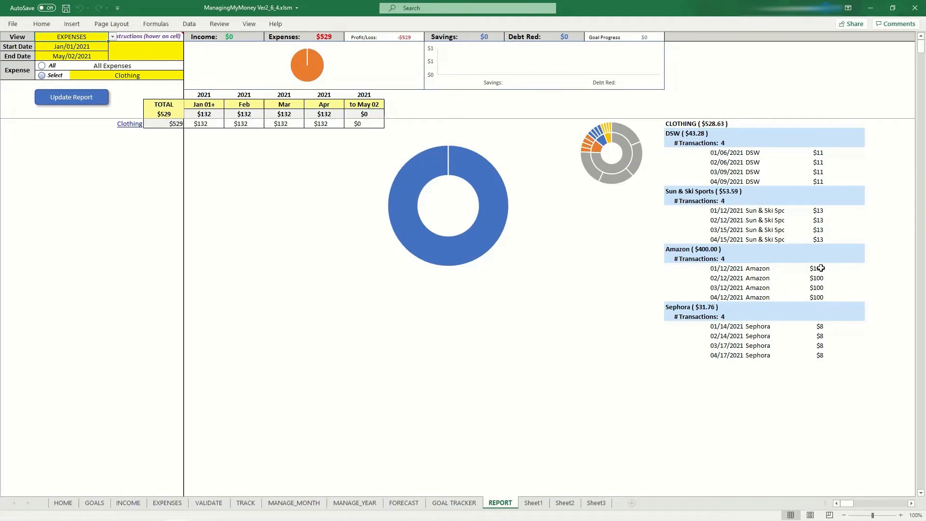
pyautogui.moveTo(818, 268); pyautogui.dragTo(828, 297)
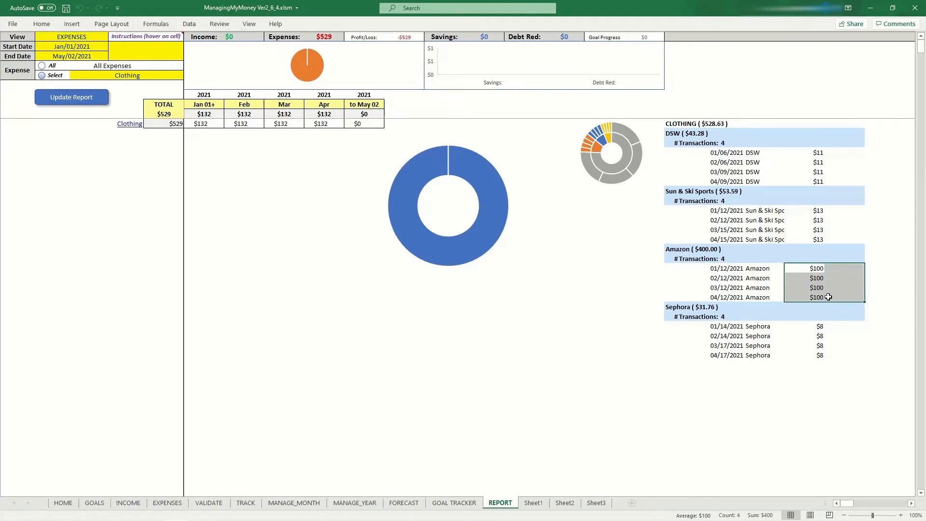
pyautogui.moveTo(767, 268); pyautogui.dragTo(765, 296)
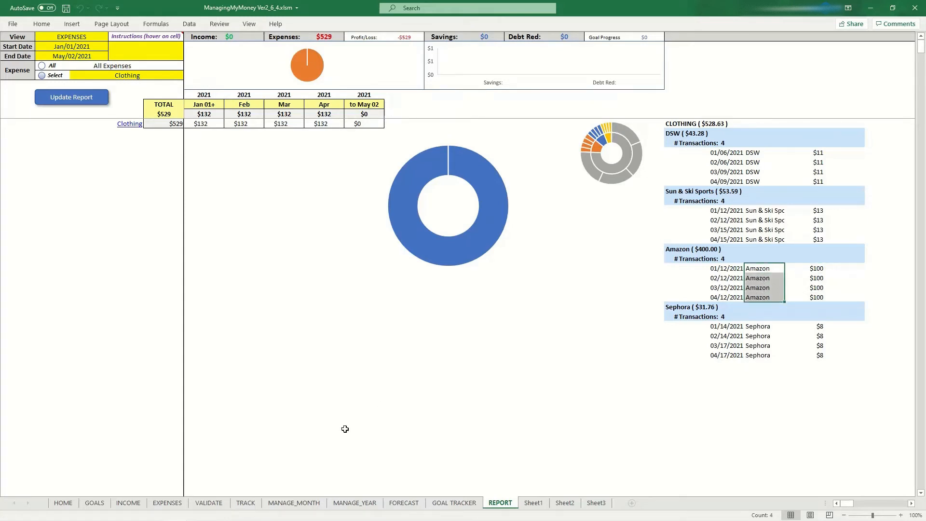
# - Add SPLIT to the Category filter on the TRACK sheet so that both Clothing and SPLIT transactions are shown
pyautogui.click(245, 502)
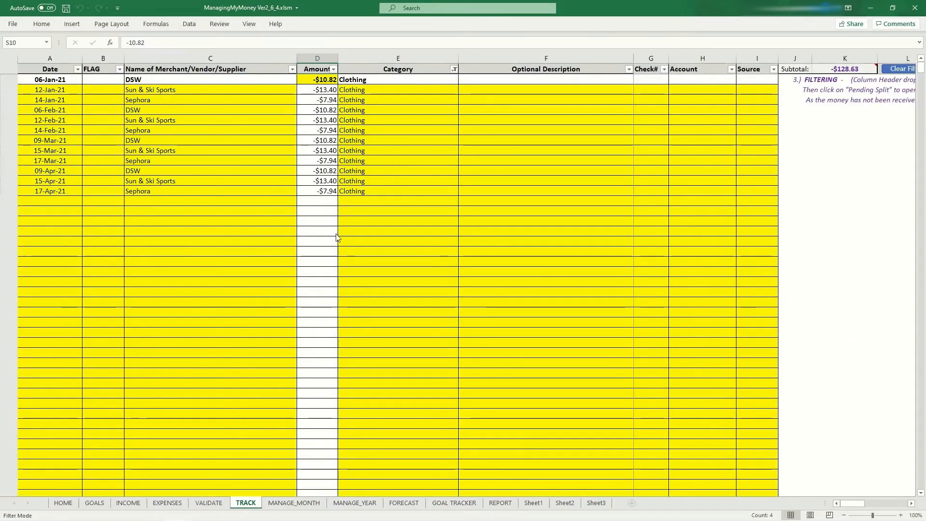
pyautogui.click(403, 120)
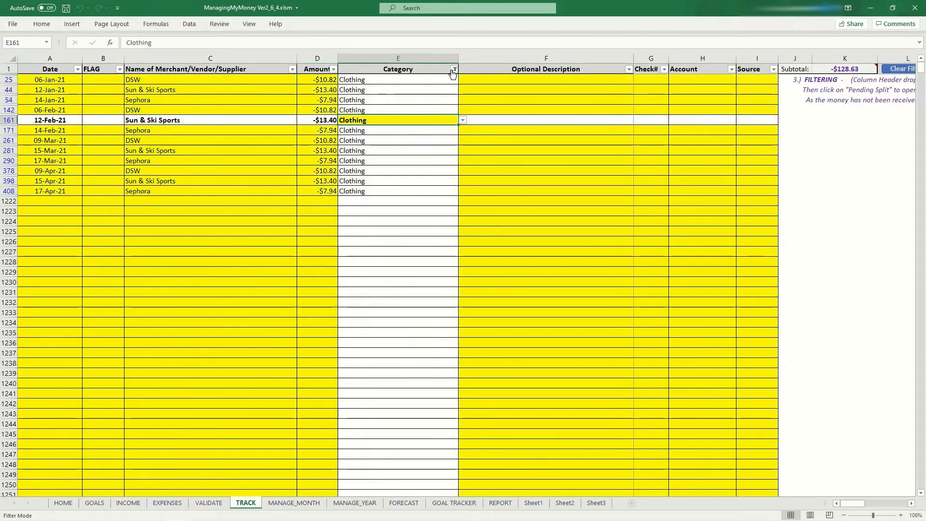
pyautogui.click(454, 69)
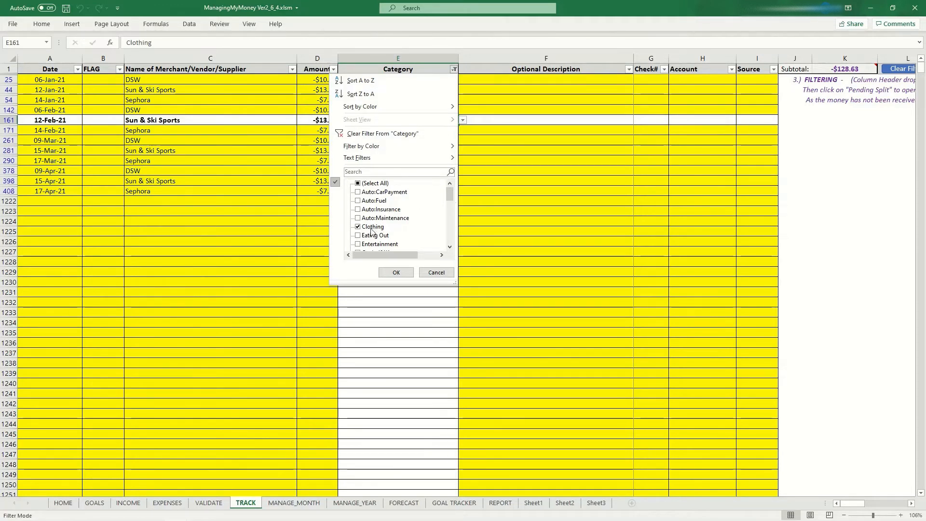
pyautogui.moveTo(450, 195); pyautogui.dragTo(448, 234)
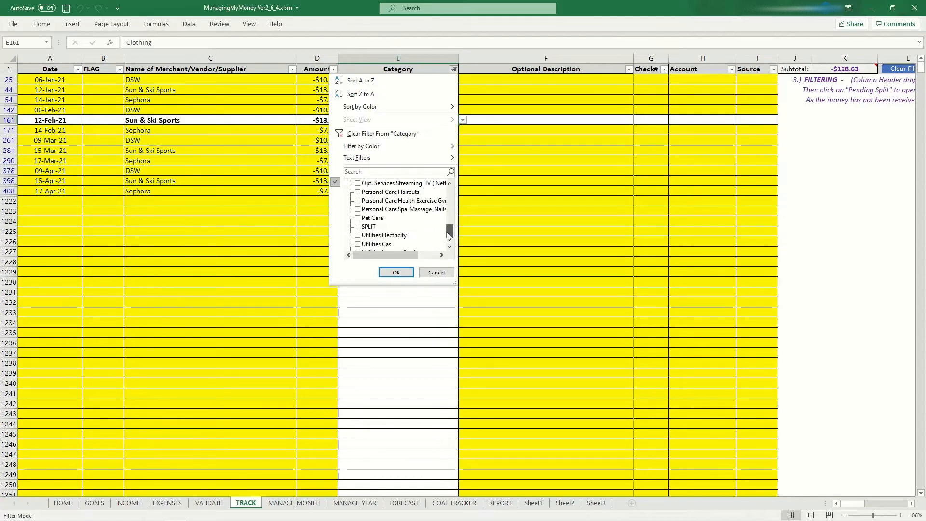
pyautogui.click(358, 227)
pyautogui.click(358, 227)
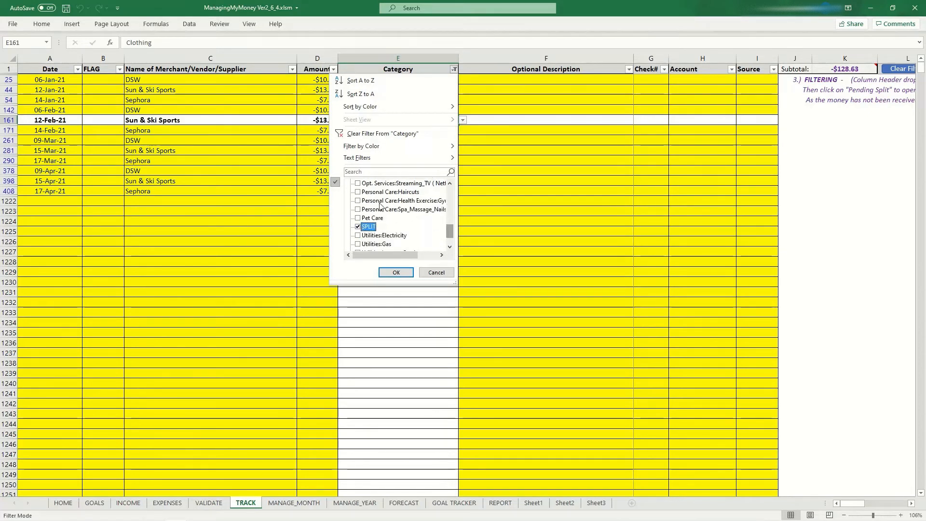
pyautogui.click(392, 273)
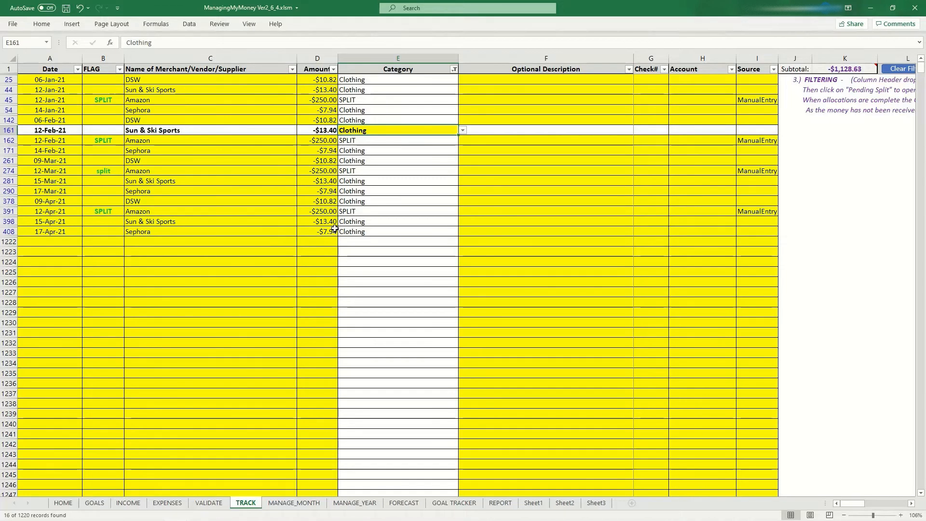
# - Check the Clothing share in the split allocation of the 12-Jan-21 Amazon transaction, leaving the split without saving
pyautogui.click(372, 99)
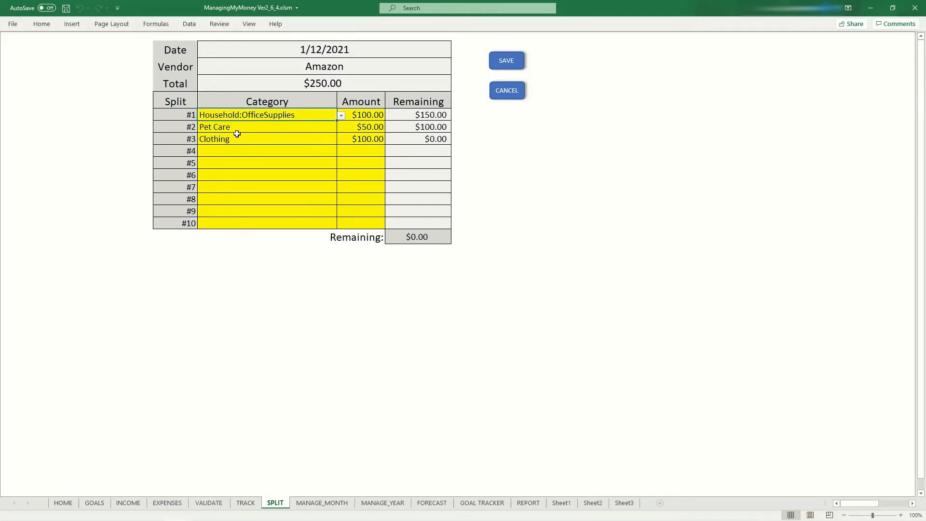
pyautogui.click(254, 140)
pyautogui.moveTo(254, 140); pyautogui.dragTo(369, 139)
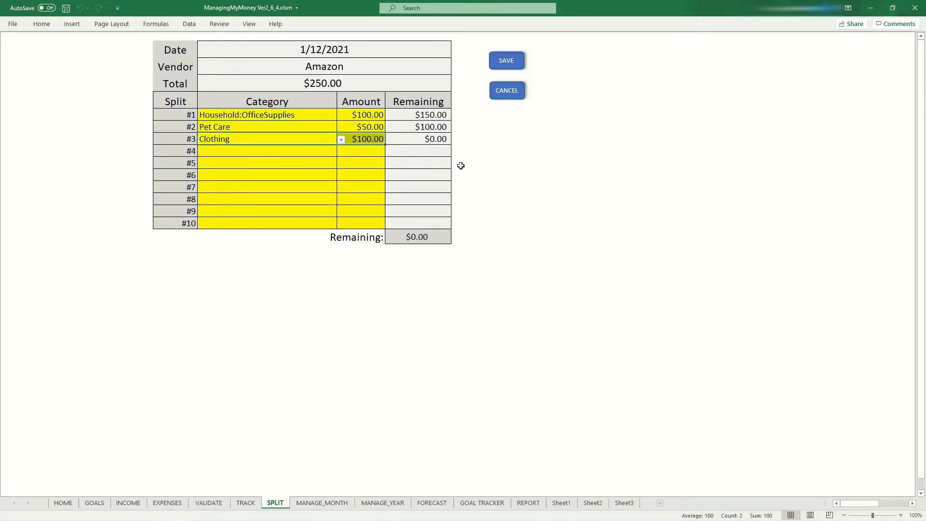
pyautogui.click(505, 89)
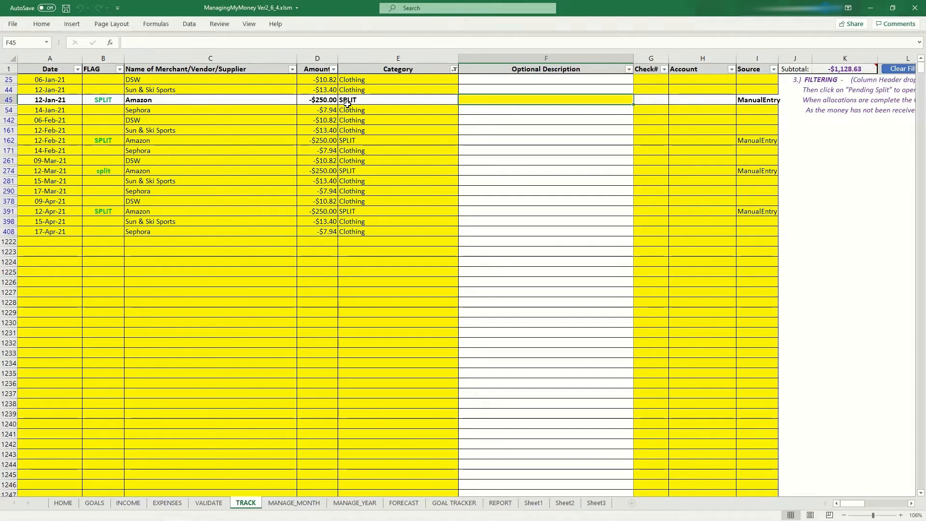
# - Run the EXPENSES report on the REPORT sheet for all expense categories instead of only Clothing
pyautogui.click(500, 503)
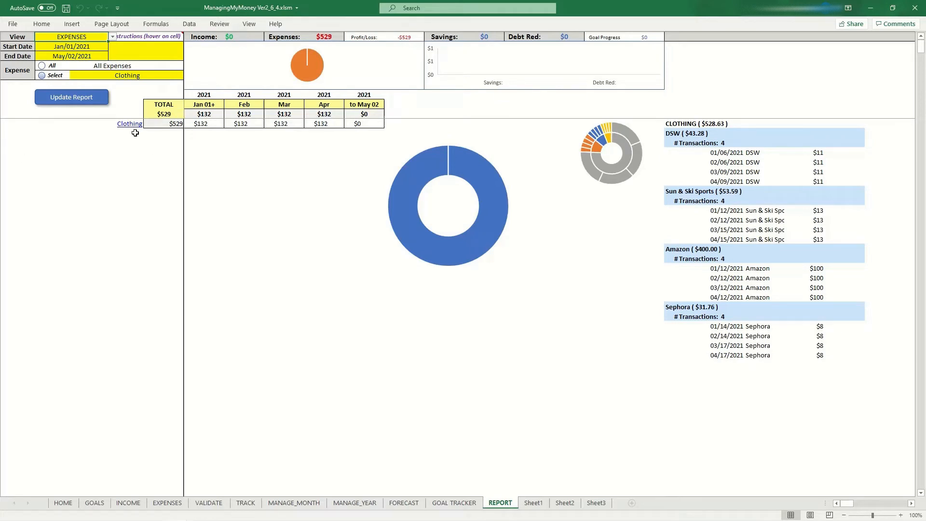
pyautogui.click(42, 67)
pyautogui.click(71, 98)
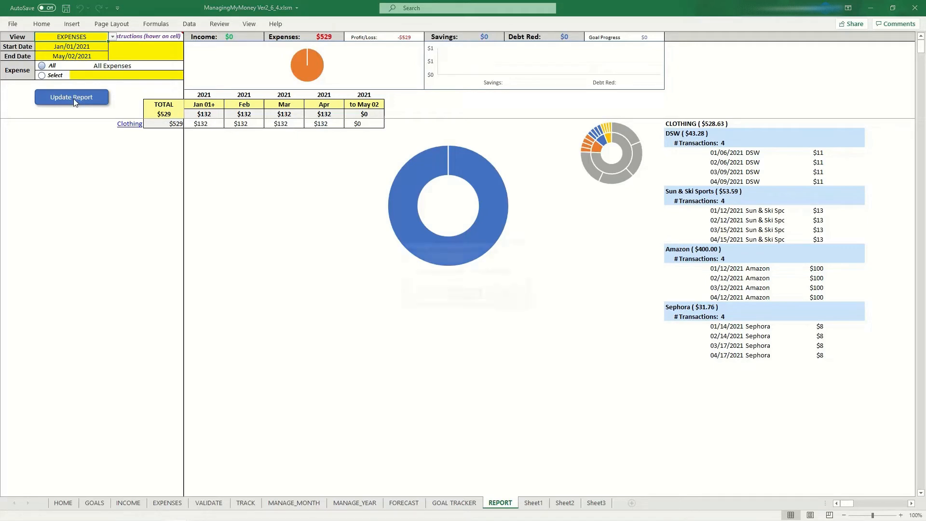
pyautogui.click(467, 295)
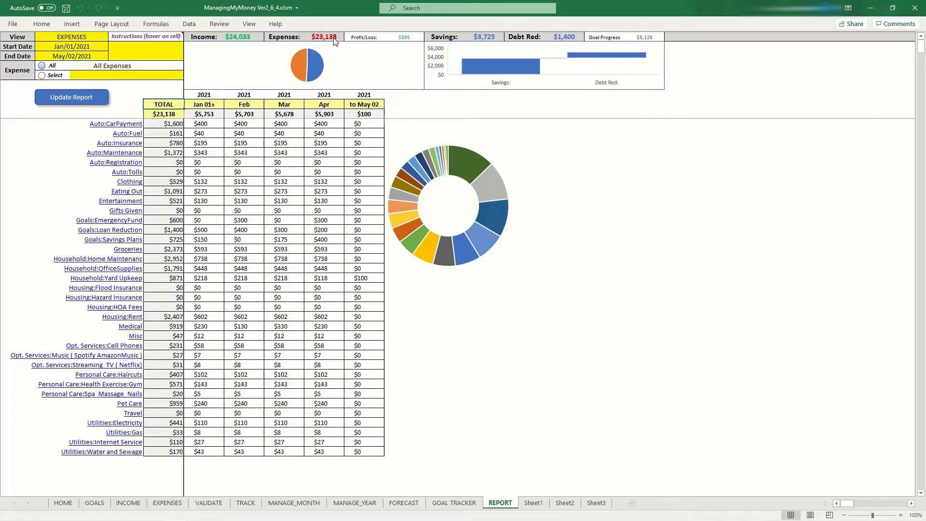
# - Examine the profit/loss and goal progress figures and the largest expense slices of the report's donut chart
pyautogui.click(411, 36)
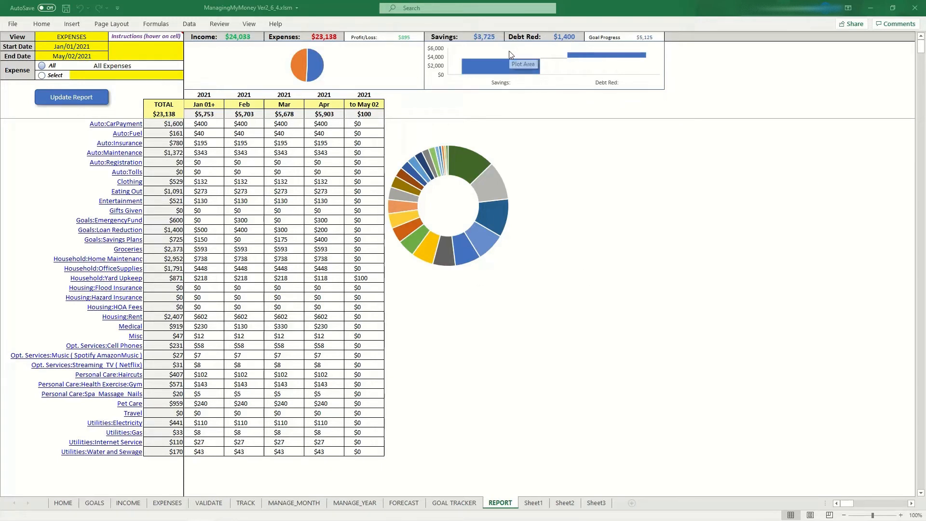
pyautogui.click(647, 37)
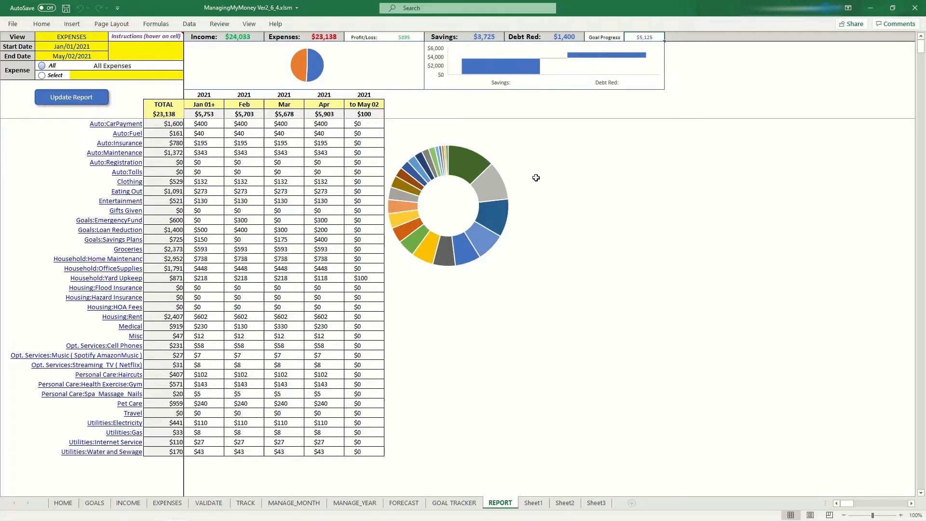
pyautogui.moveTo(467, 170)
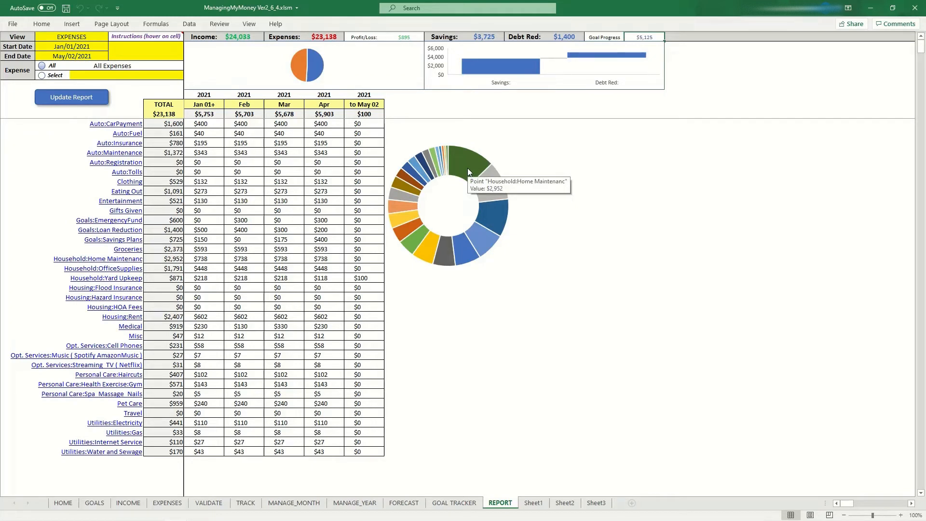
pyautogui.moveTo(491, 191)
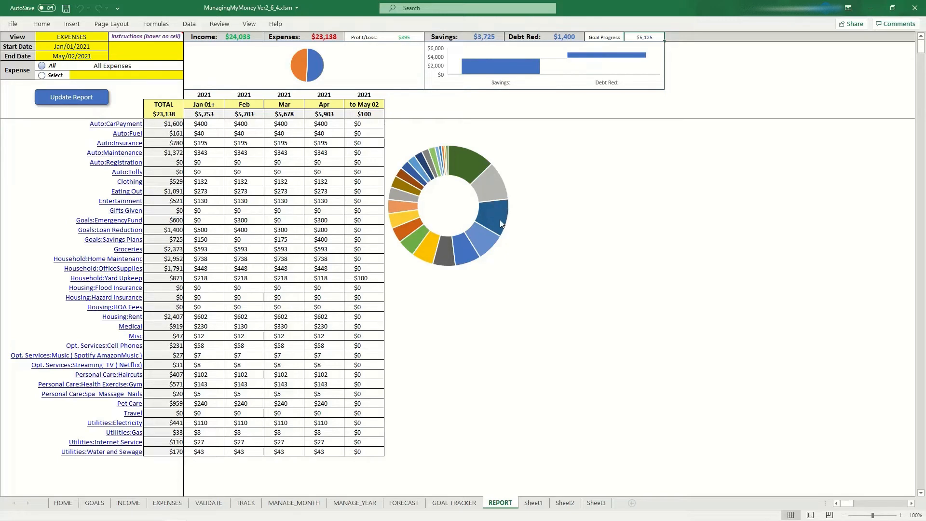
pyautogui.moveTo(500, 223)
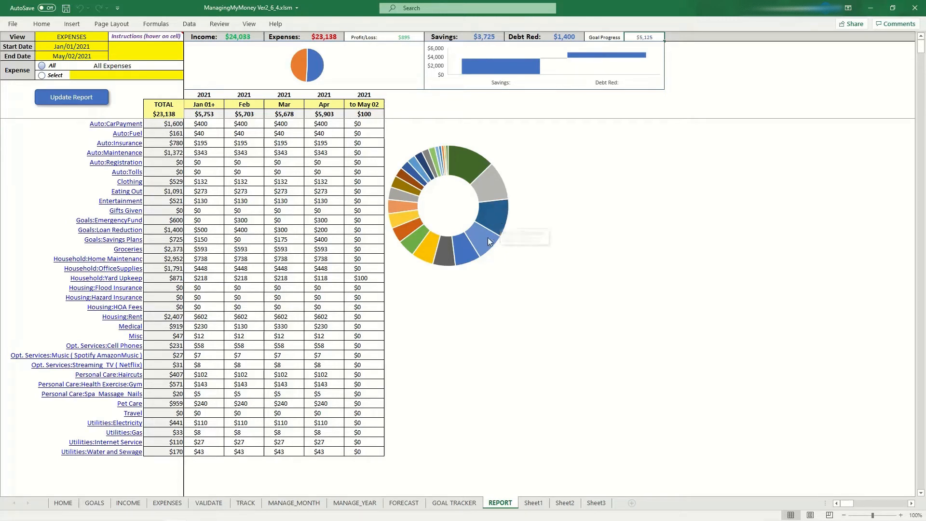
pyautogui.moveTo(488, 238)
# - Show the transaction breakdowns of Medical and Household:OfficeSupplies, and inspect the vendor chart for the office supplies
pyautogui.click(134, 326)
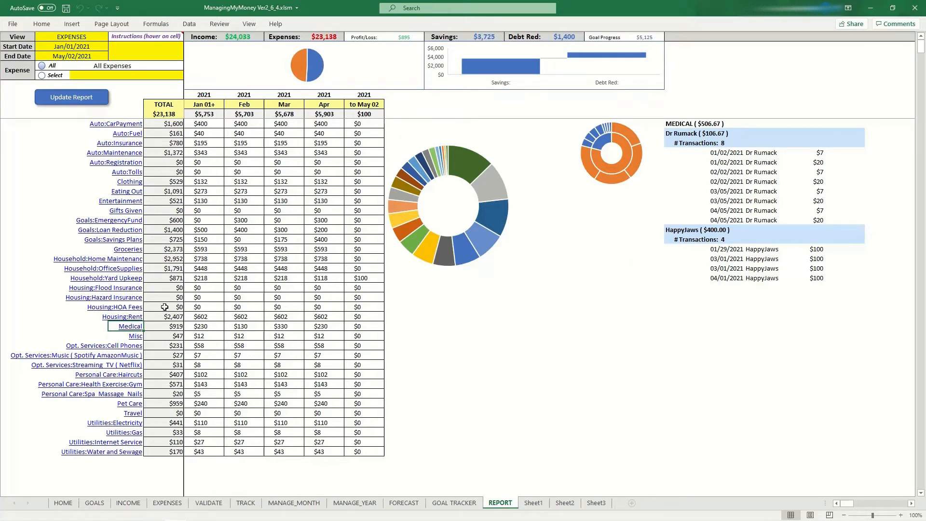
pyautogui.click(131, 268)
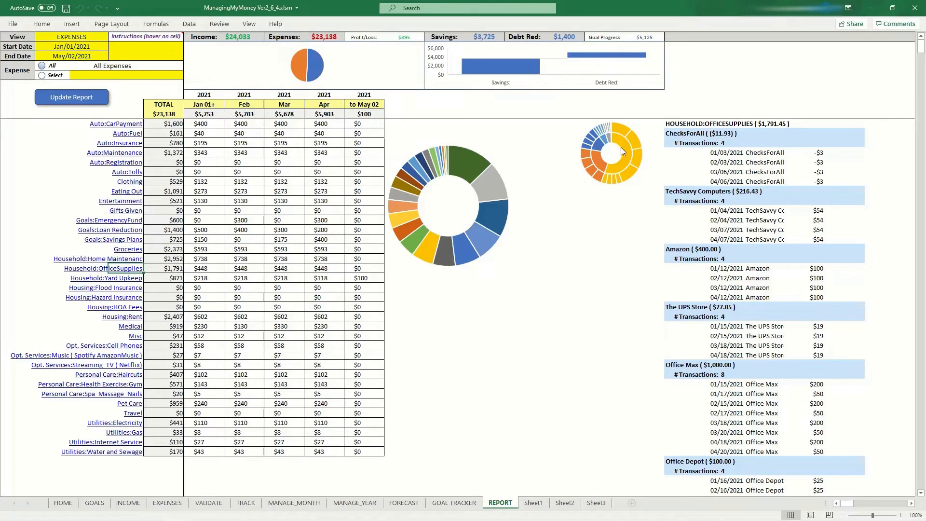
pyautogui.moveTo(623, 153)
pyautogui.moveTo(595, 163)
# - Show the transaction breakdowns of Household:Home Maintenance and Groceries from their slices of the expense donut chart
pyautogui.click(462, 166)
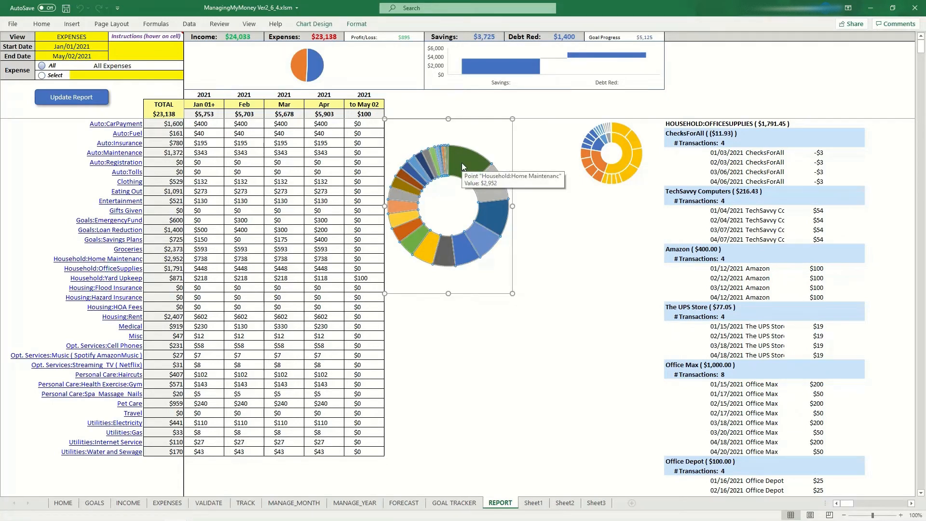
pyautogui.click(462, 163)
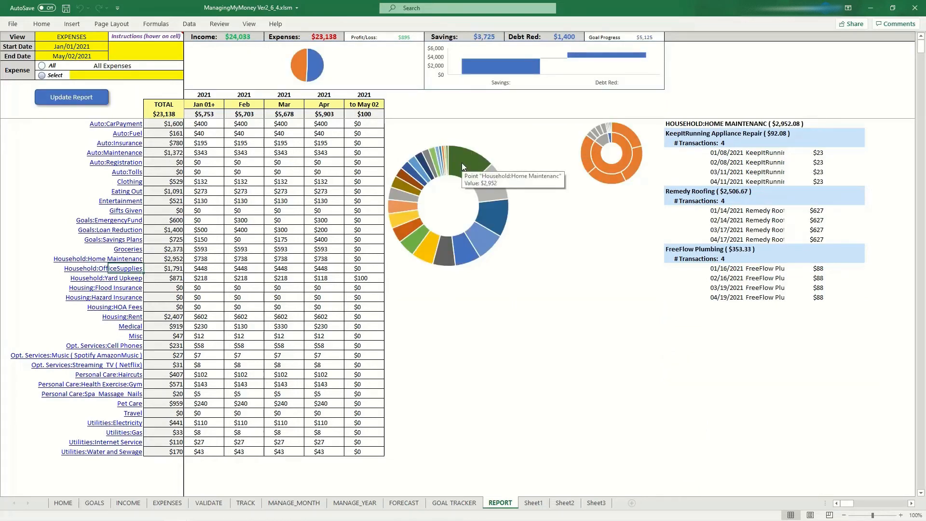
pyautogui.click(491, 216)
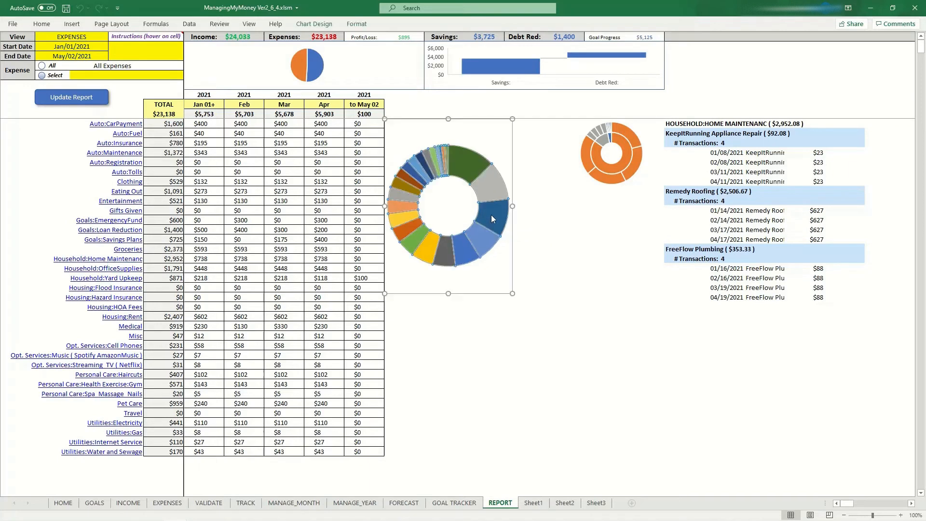
pyautogui.click(491, 214)
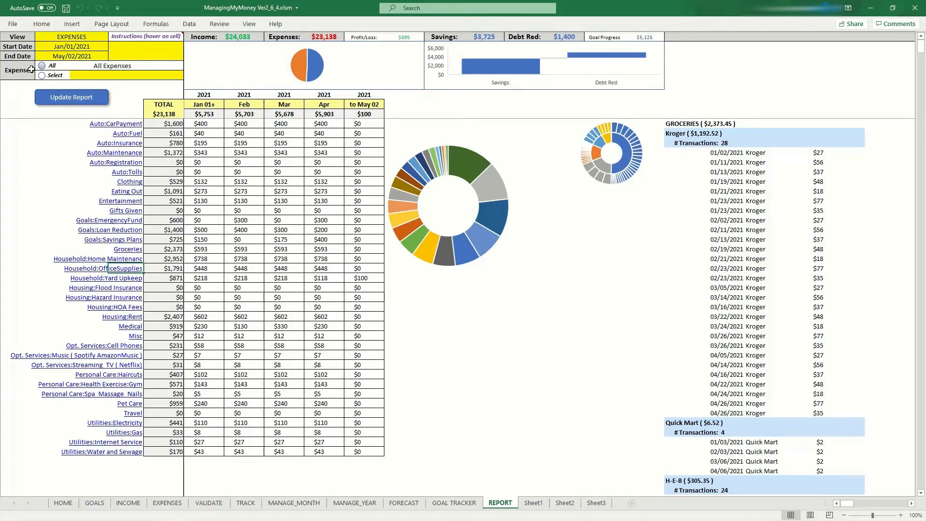
# - Set the report period to Fiscal YTD and run the all-expenses report with monthly, annual and other columns
pyautogui.click(139, 50)
pyautogui.click(188, 46)
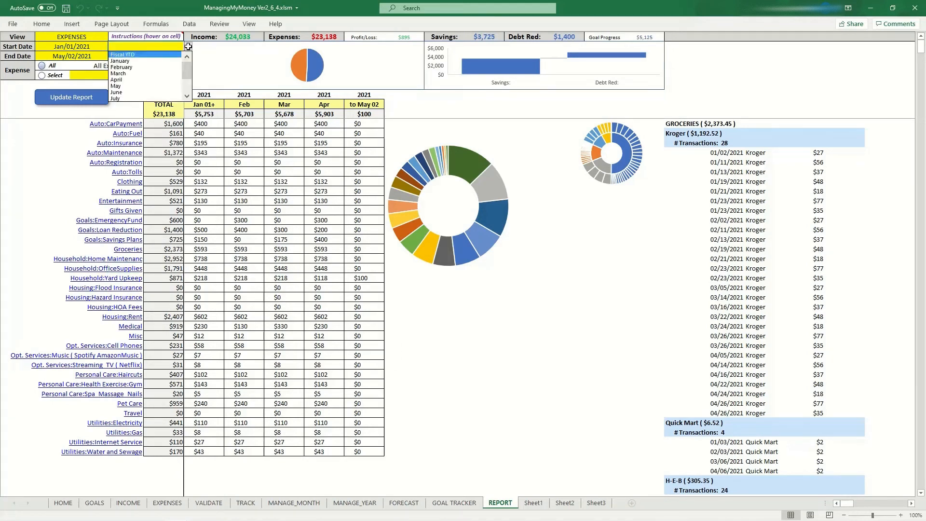
pyautogui.click(143, 54)
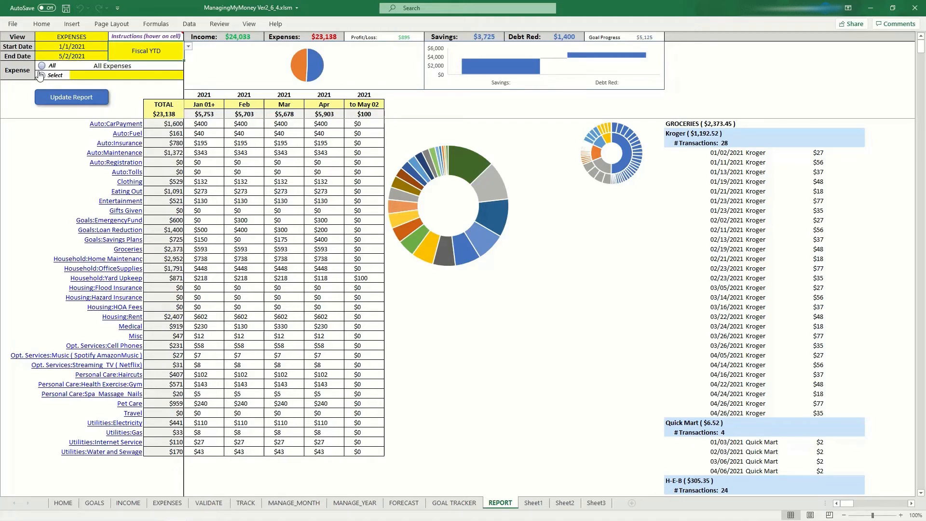
pyautogui.click(90, 97)
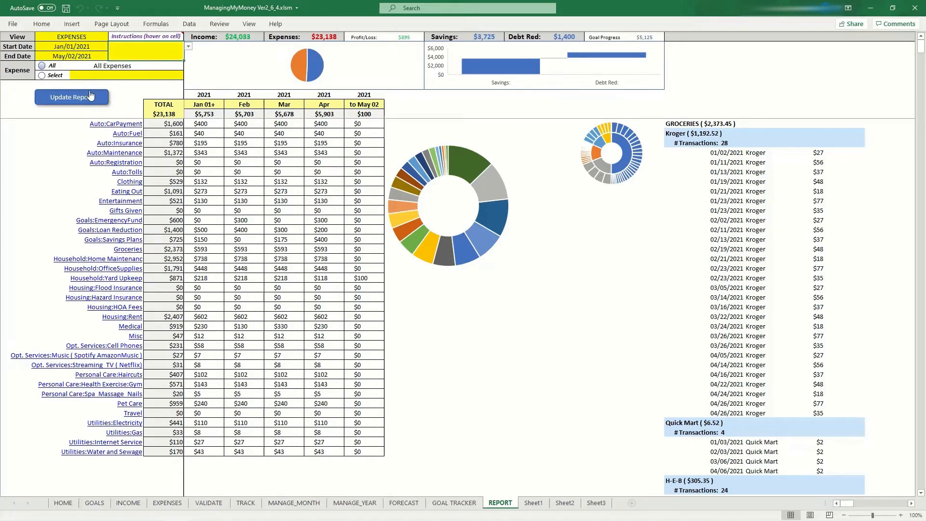
pyautogui.click(464, 294)
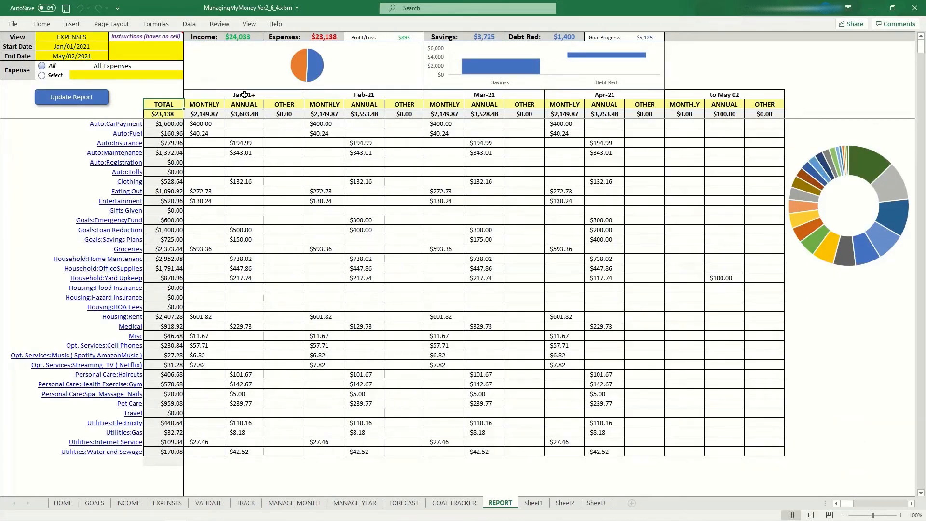
# - Examine January's monthly and annual expense columns, including Auto, Clothing and Eating Out amounts
pyautogui.click(206, 115)
pyautogui.click(246, 114)
pyautogui.moveTo(245, 144); pyautogui.dragTo(242, 153)
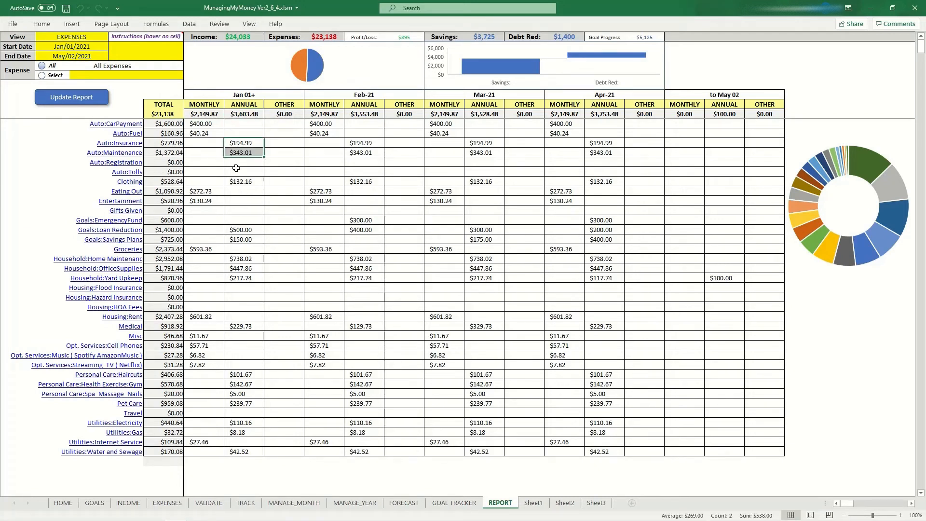
pyautogui.click(237, 183)
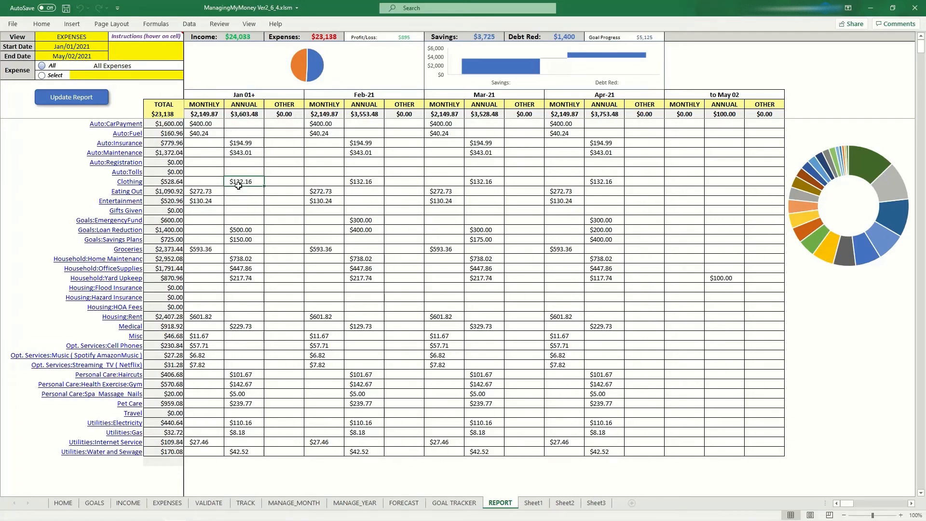
pyautogui.click(240, 145)
pyautogui.click(245, 155)
pyautogui.moveTo(203, 125); pyautogui.dragTo(206, 134)
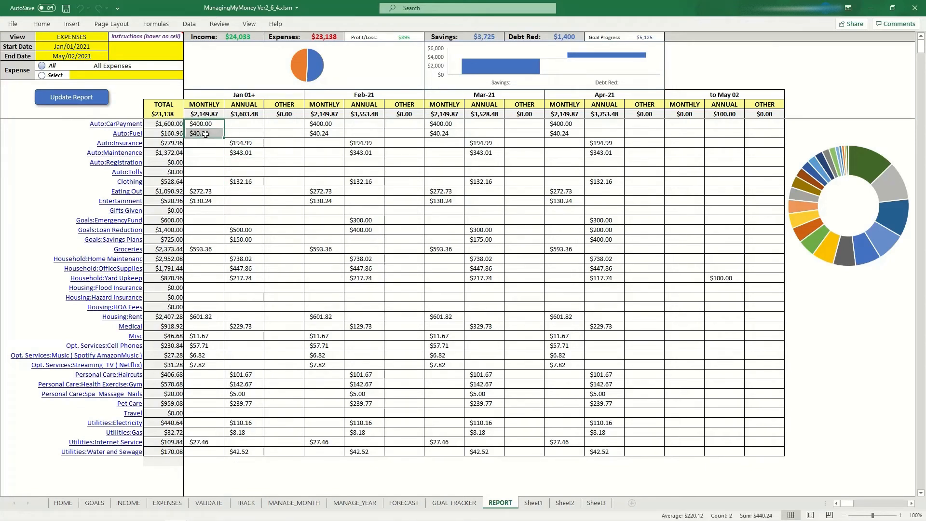
pyautogui.click(209, 190)
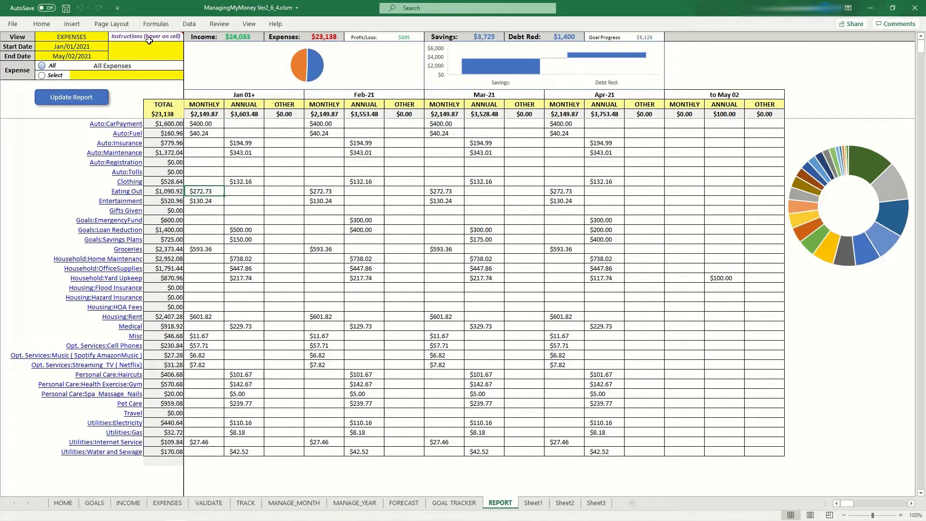
# - Rerun the all-expenses report with a single column per month, and produce the SAVINGS view of the report
pyautogui.click(75, 100)
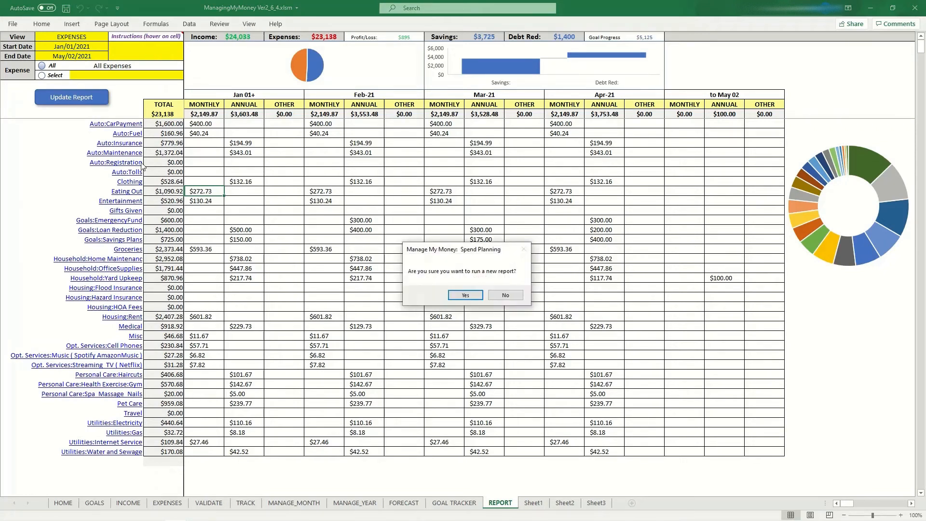
pyautogui.click(458, 294)
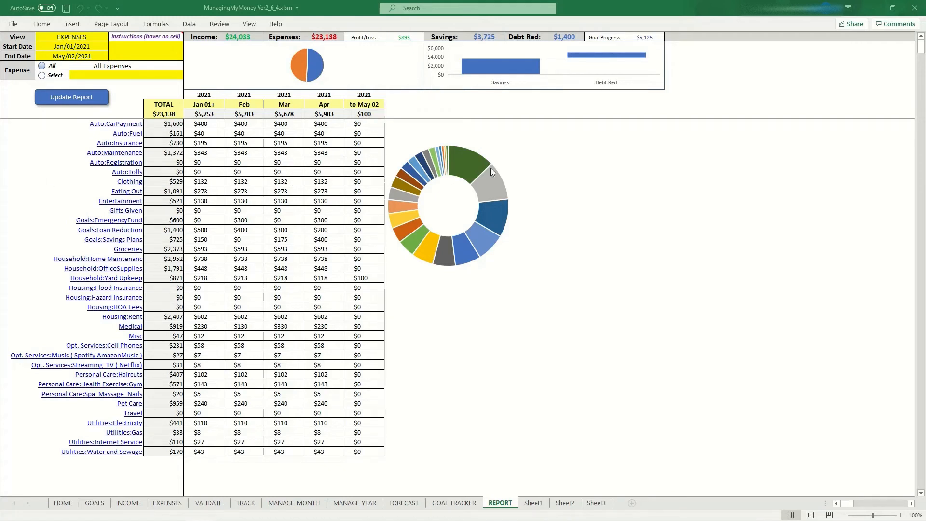
pyautogui.click(80, 35)
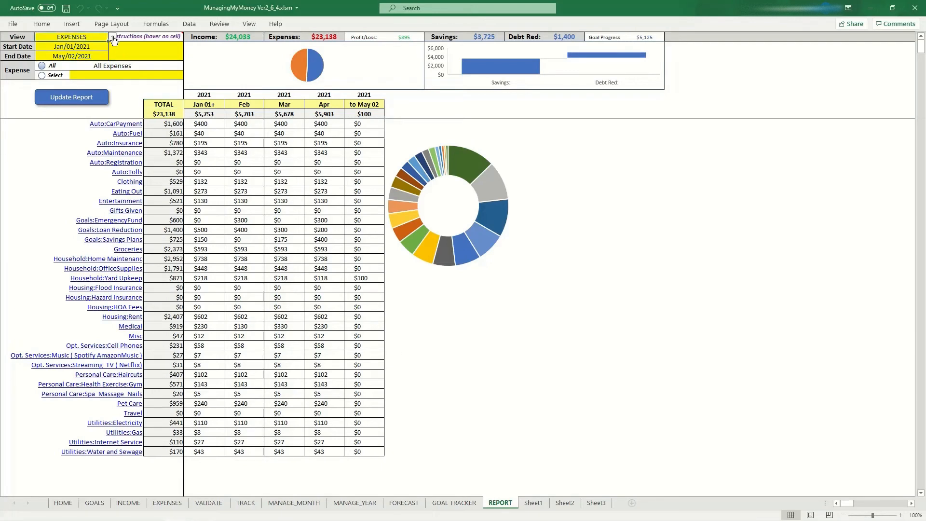
pyautogui.click(112, 36)
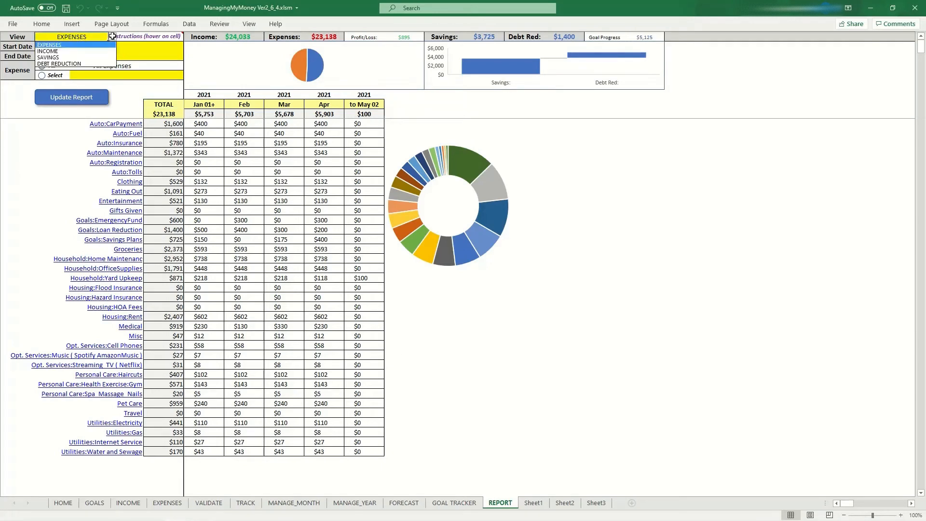
pyautogui.click(87, 57)
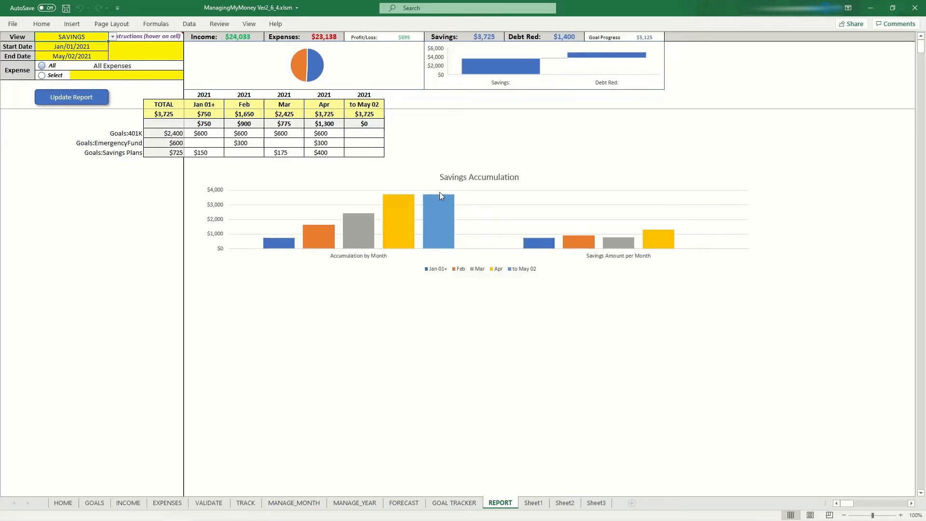
pyautogui.moveTo(533, 243)
# - Change the report's View to DEBT REDUCTION and run it to chart the debt payments
pyautogui.click(112, 37)
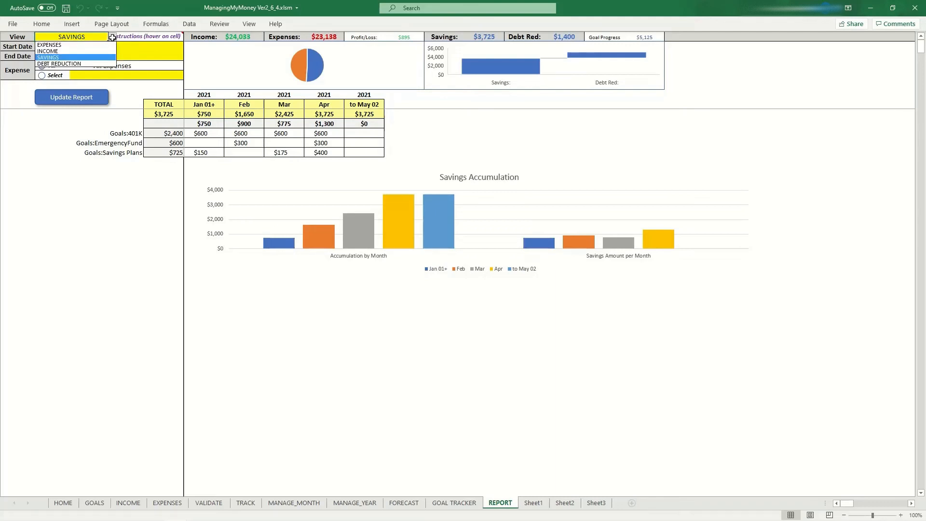
pyautogui.click(85, 64)
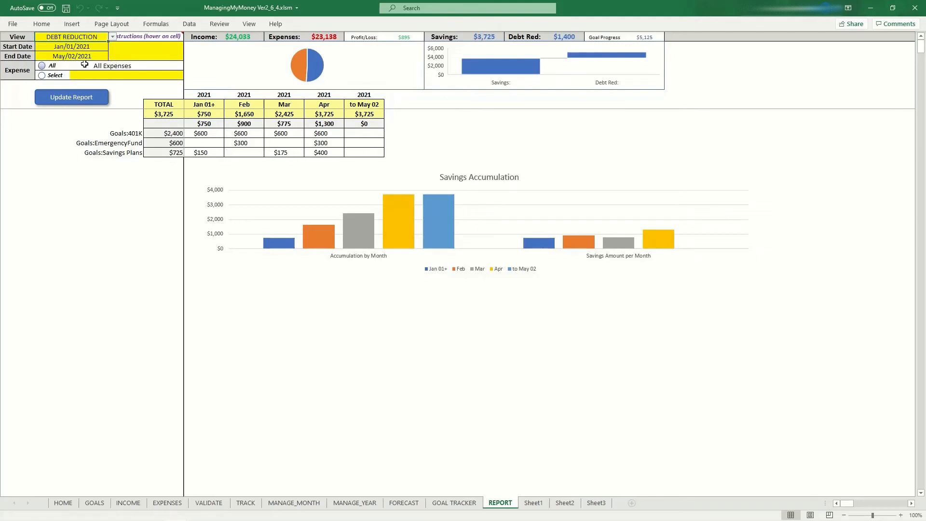
pyautogui.click(92, 96)
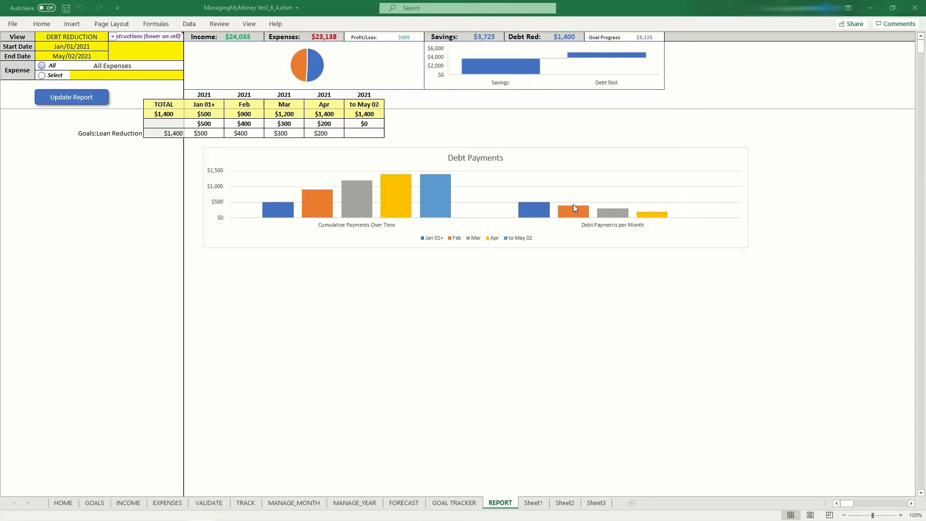
pyautogui.moveTo(642, 215)
# - Examine planned versus actual progress in the GOAL TRACKER charts for Loan Reduction, 401K, EmergencyFund and Savings Plans
pyautogui.click(457, 505)
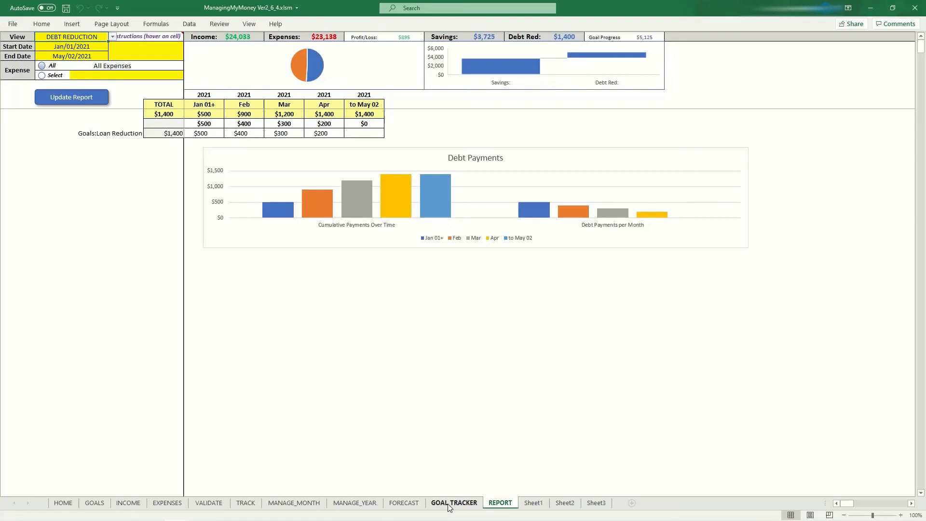
pyautogui.click(447, 504)
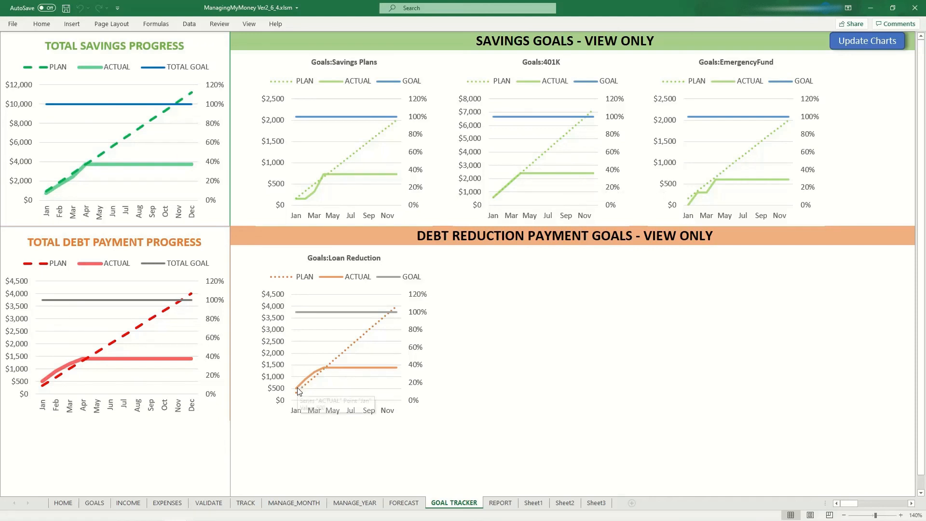
pyautogui.moveTo(295, 393)
pyautogui.moveTo(520, 179)
pyautogui.moveTo(689, 207)
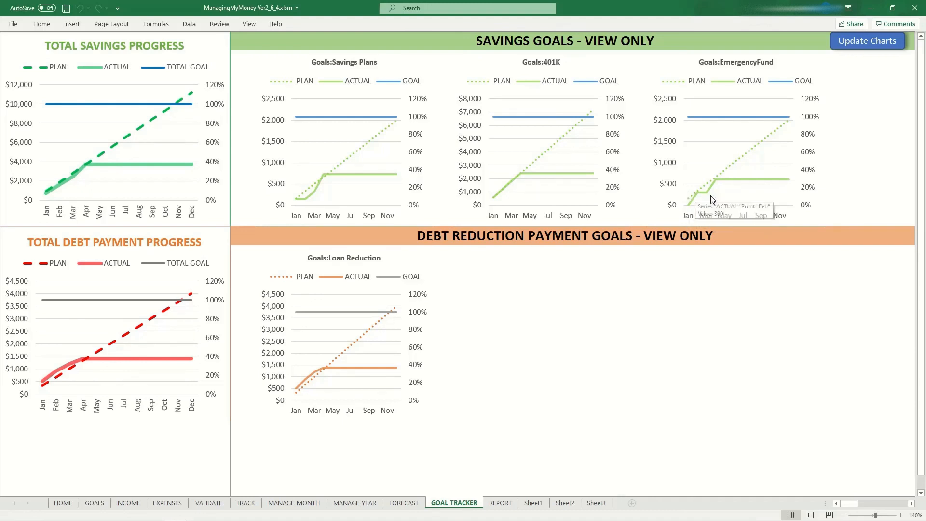
pyautogui.moveTo(717, 180)
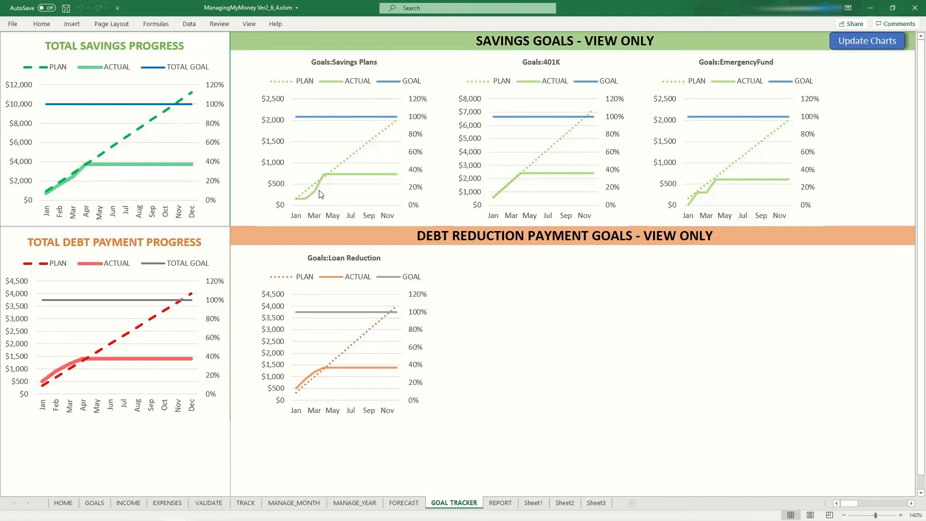
pyautogui.moveTo(326, 174)
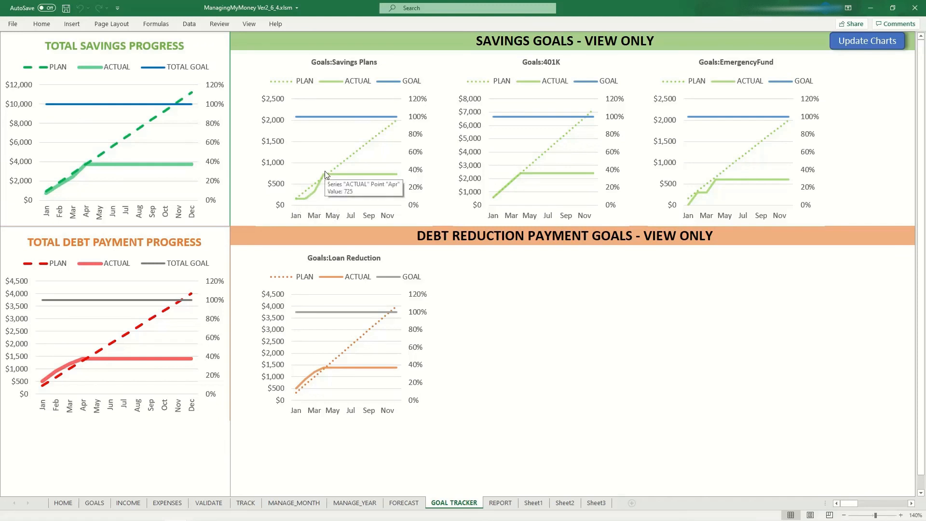